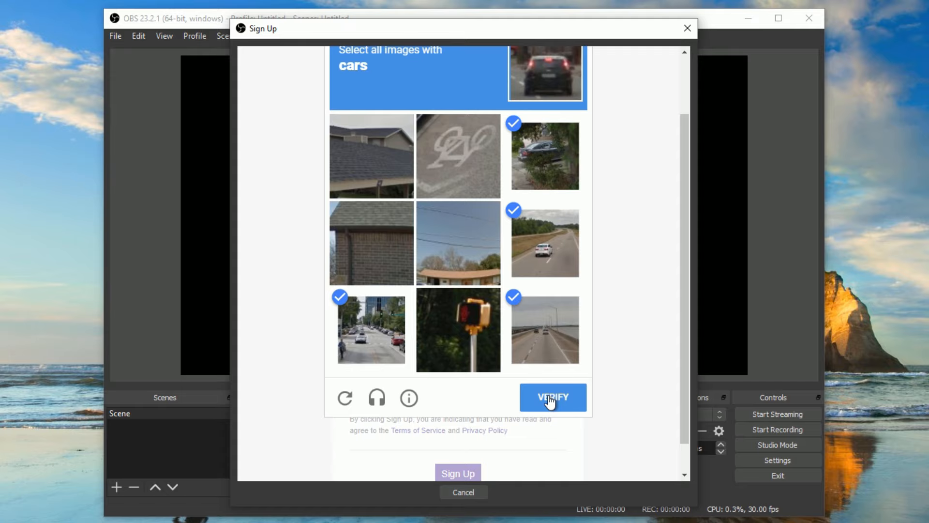
Step: Verify the car image challenge to complete the Twitch sign-up, and try to authorize OBS Studio to access the account
left_click(551, 401)
left_click(462, 472)
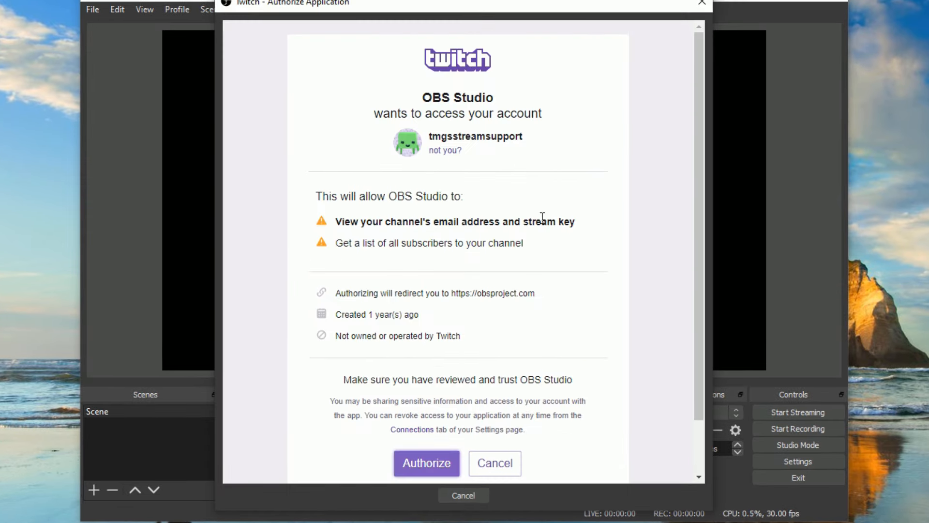
left_click(428, 461)
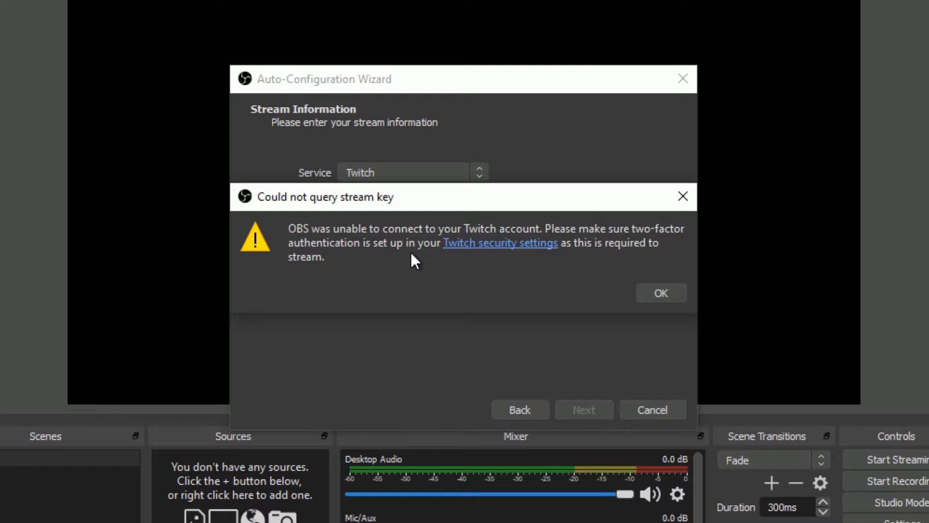
left_click(650, 298)
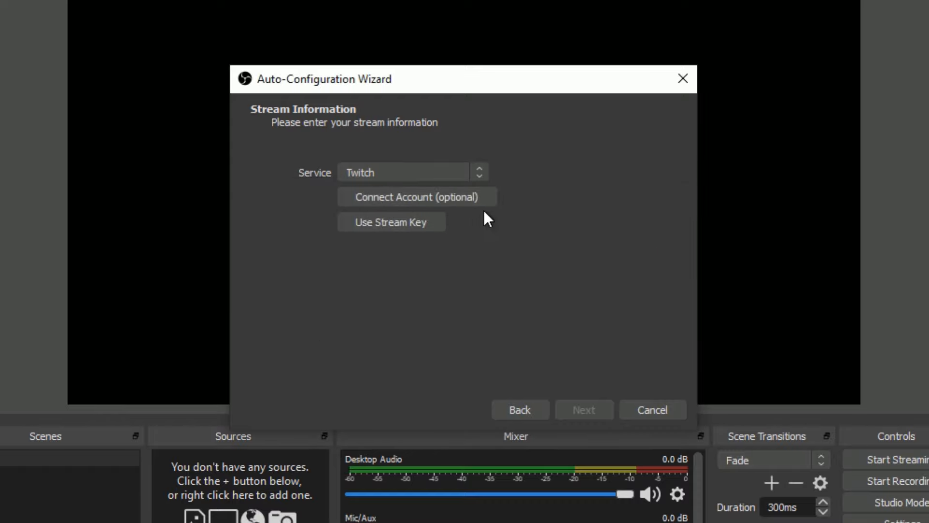
Step: Switch the wizard's Twitch connection to stream key entry and follow the link to obtain the key
left_click(429, 221)
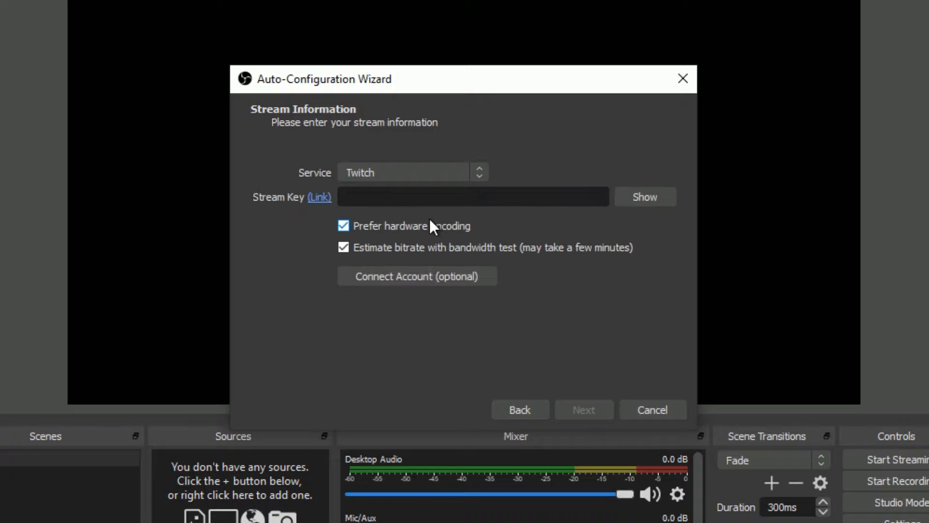
left_click(385, 195)
right_click(321, 197)
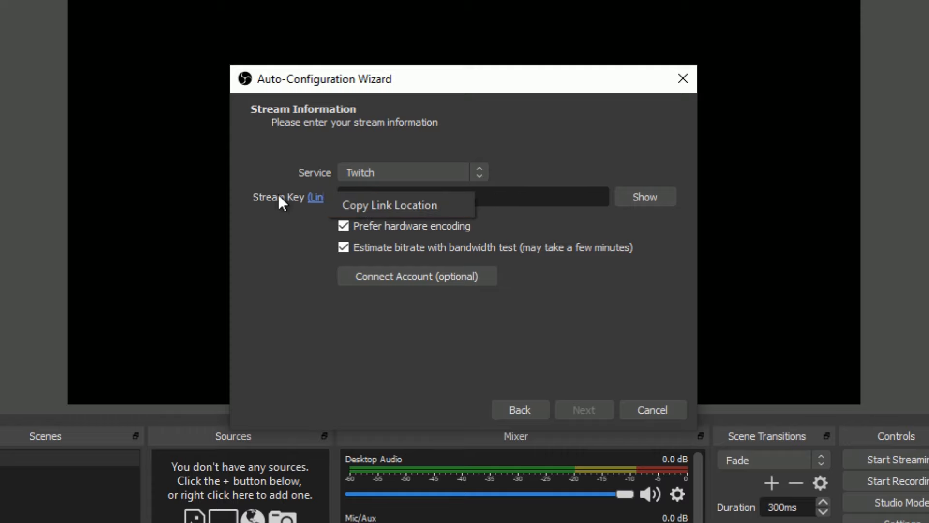
left_click(317, 197)
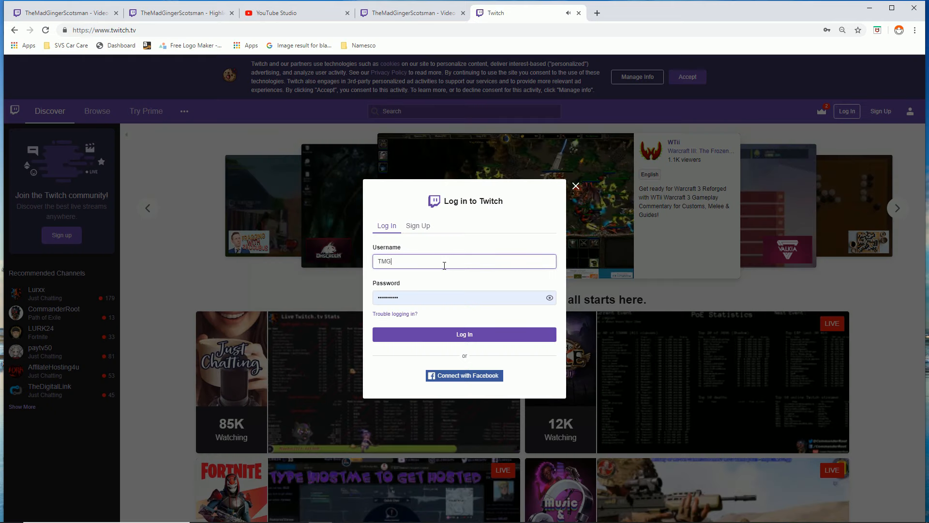
Step: Log in to Twitch with the account username and password, and save the login in the browser
key("Down")
key("Return")
left_click(457, 334)
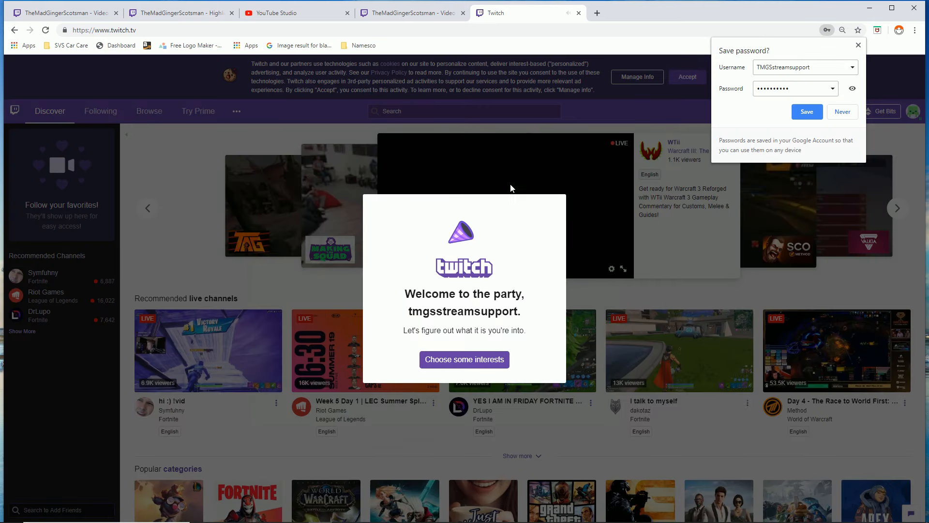
left_click(806, 112)
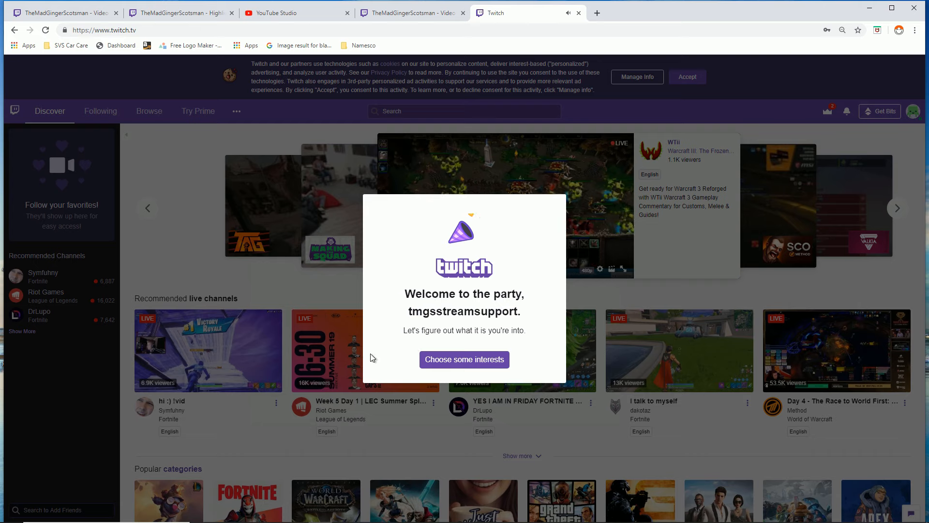
Step: Choose Fortnite, Apex Legends and Grand Theft Auto V as the account's interests and finish the welcome setup
left_click(468, 360)
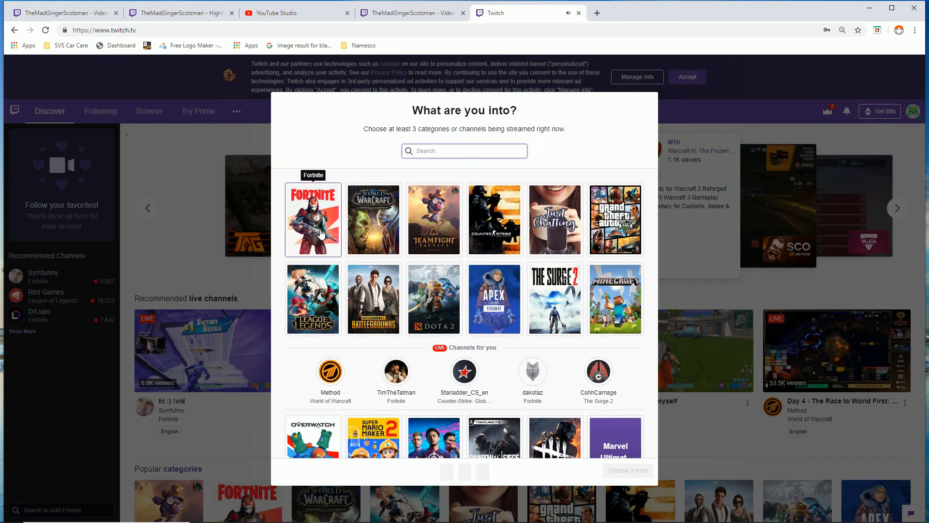
left_click(320, 232)
left_click(494, 298)
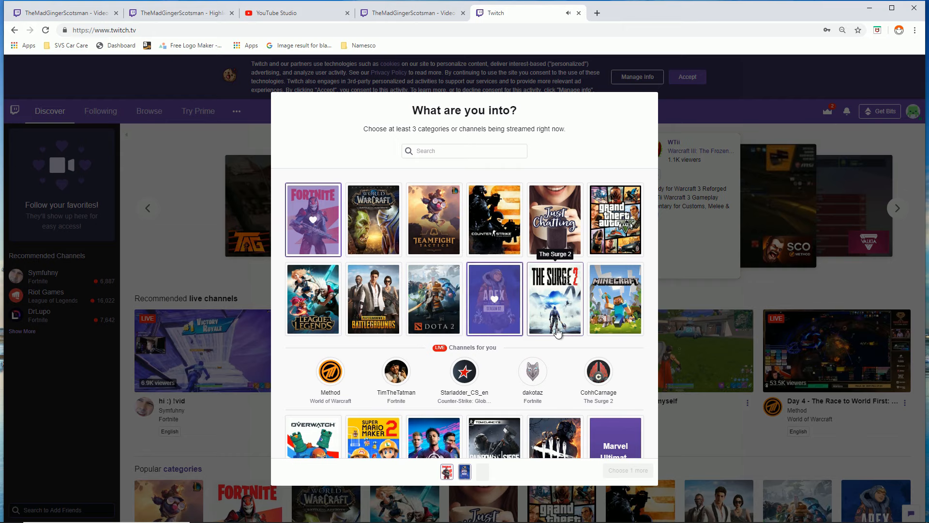
left_click(614, 220)
left_click(628, 470)
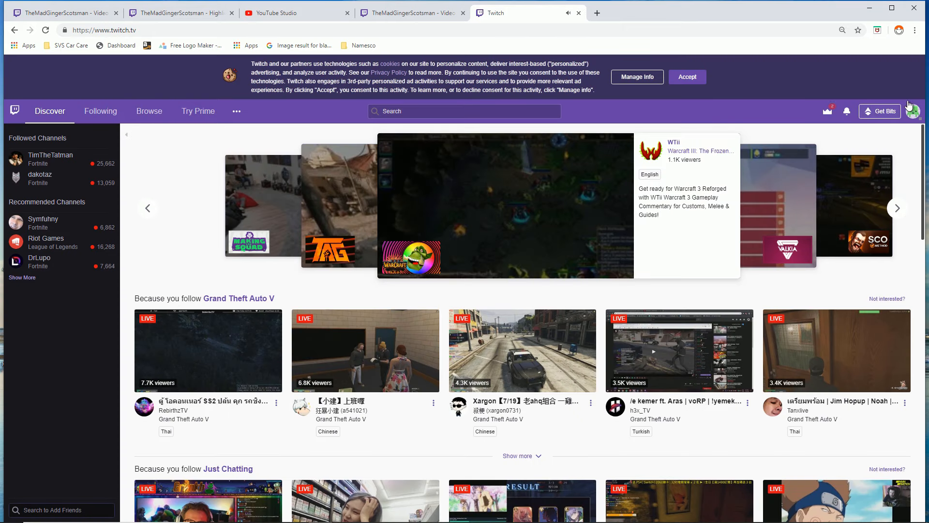
Step: Go to the account's Channel and Videos settings and start the two-factor authentication setup required for the stream key
left_click(912, 110)
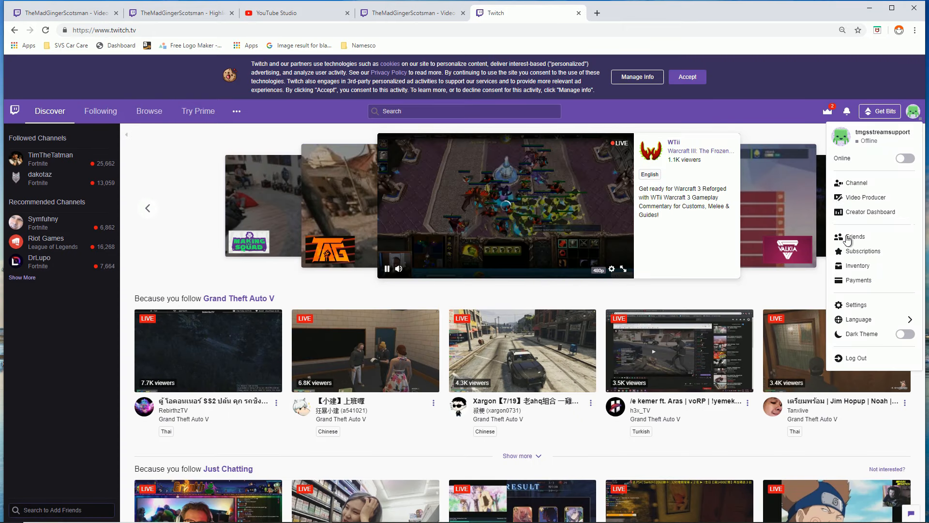
left_click(854, 305)
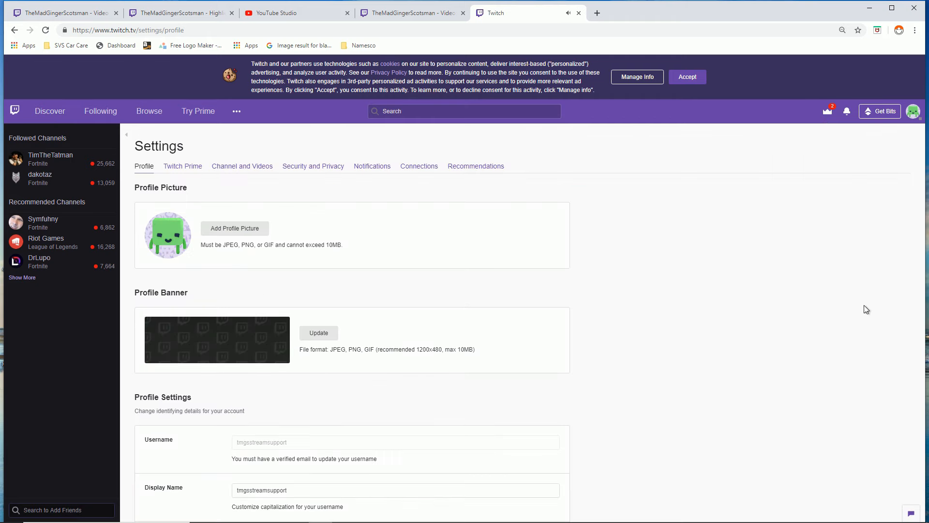
left_click(250, 167)
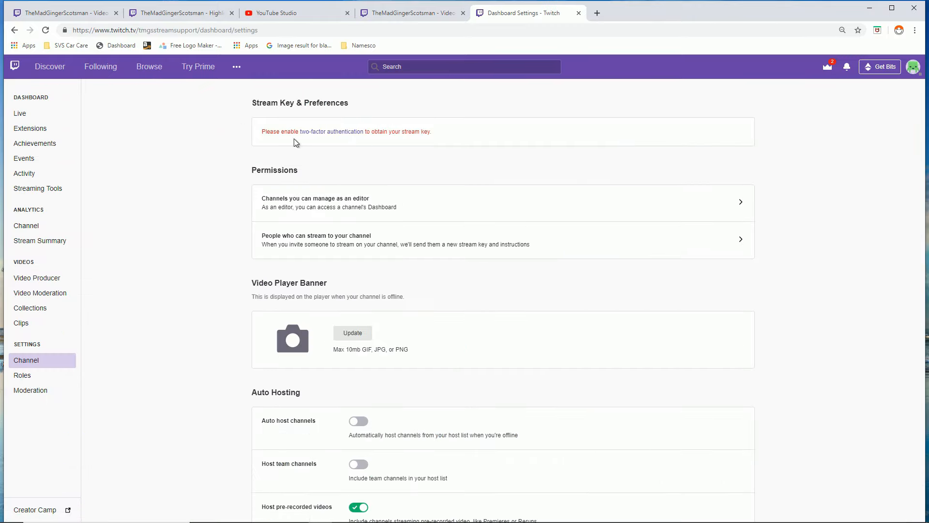
left_click(321, 132)
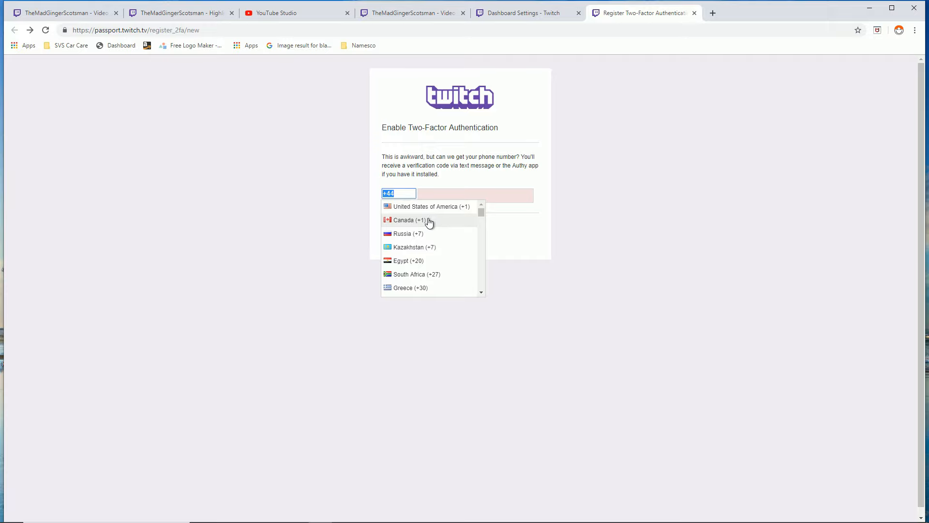
Step: Set the phone country code to United Kingdom (+44) and submit the phone number for two-factor authentication
scroll(428, 222, "down", 3)
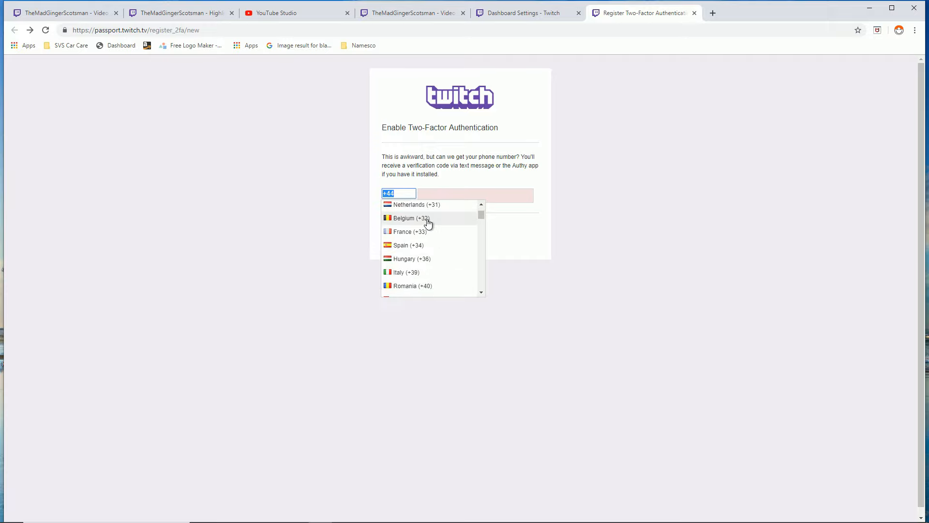
scroll(428, 222, "down", 1)
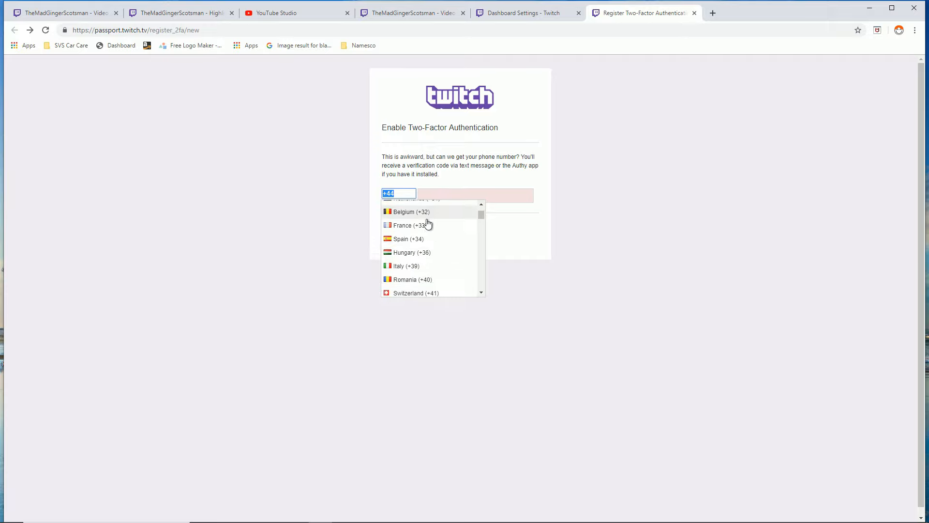
scroll(428, 222, "down", 1)
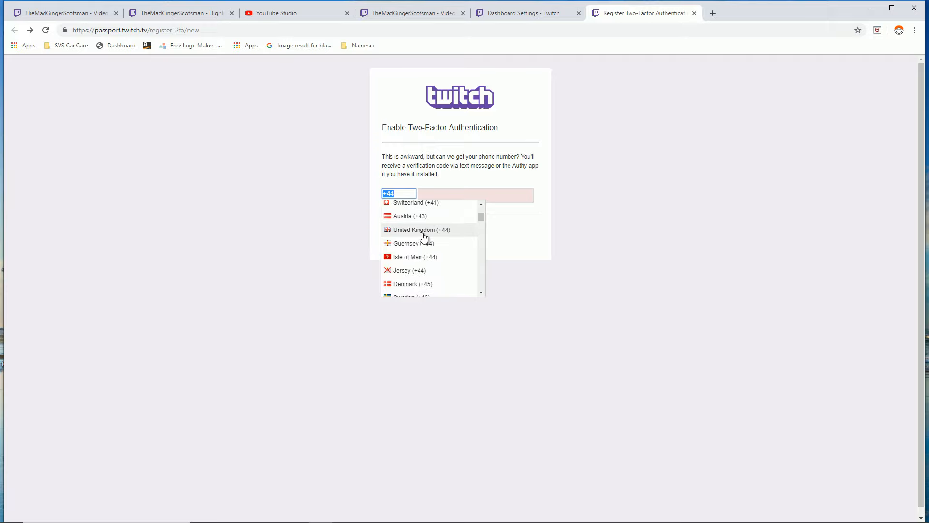
left_click(421, 230)
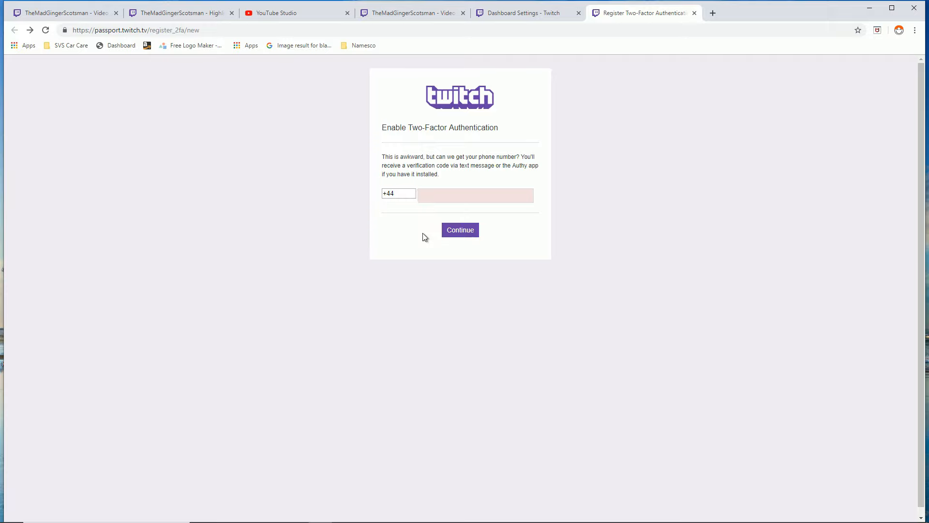
left_click(462, 228)
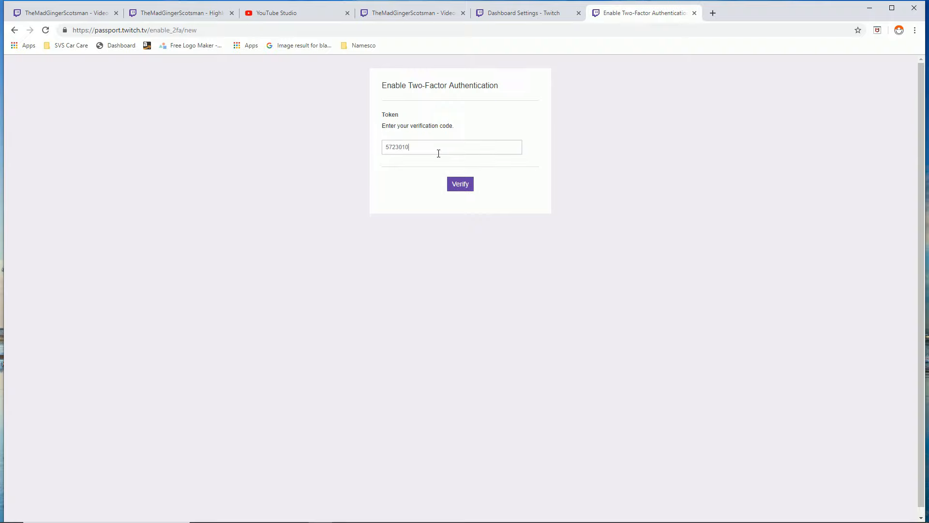
Step: Submit the verification code to enable two-factor authentication and log back in to Twitch with the account password
left_click(457, 182)
left_click(461, 225)
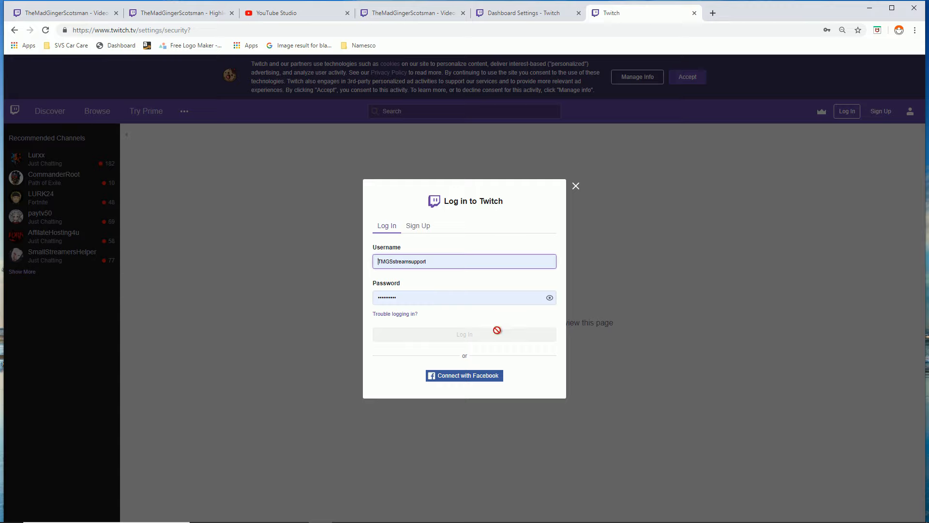
left_click(497, 334)
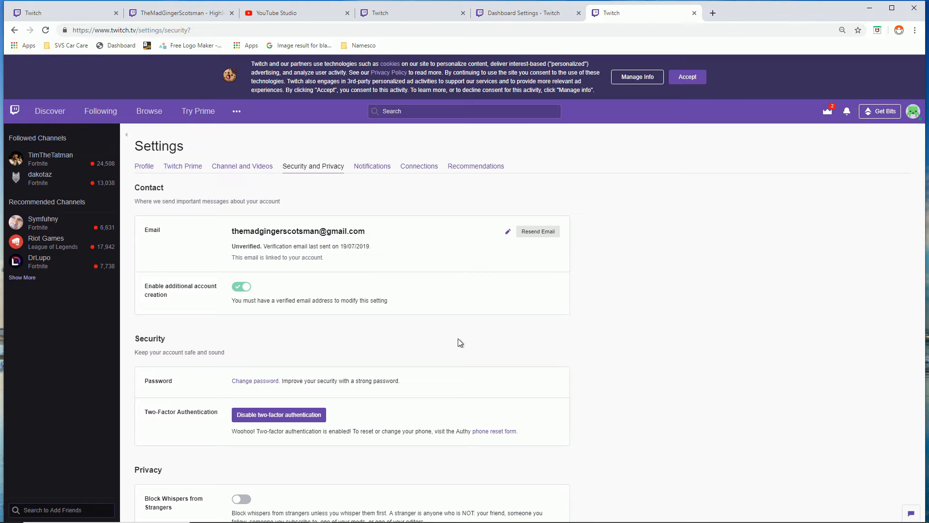
Step: Copy the primary stream key from the Channel and Videos settings and return to the OBS Auto-Configuration Wizard
left_click(231, 168)
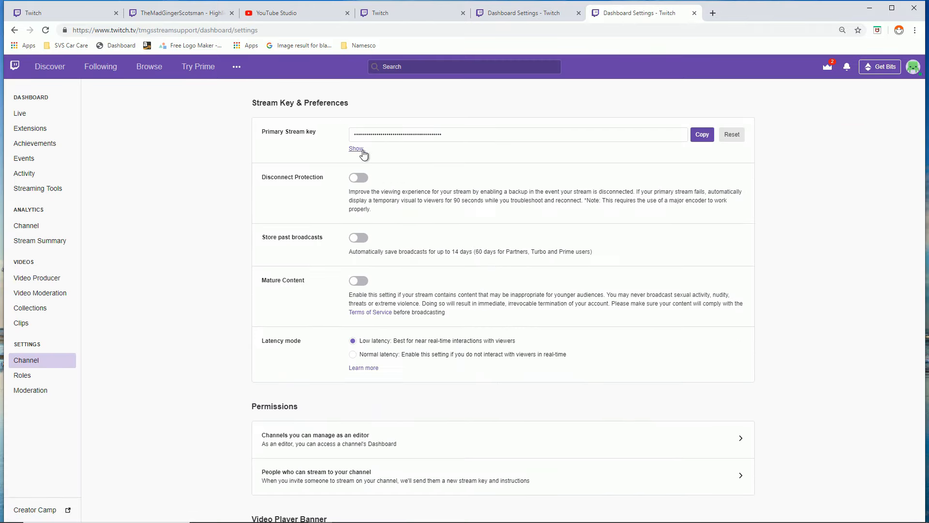
left_click(700, 134)
left_click(868, 7)
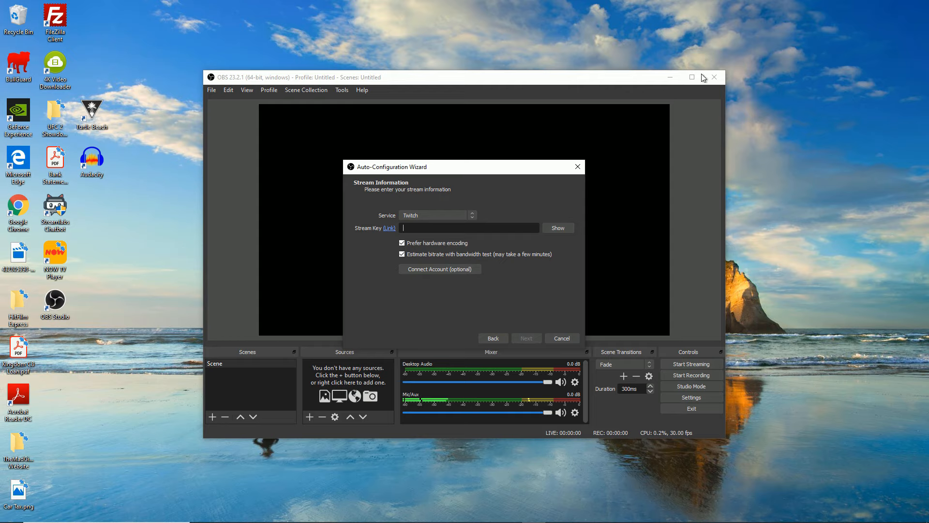
Step: Paste the stream key into the wizard's Stream Key field and continue with hardware encoding and the bandwidth test enabled
right_click(475, 227)
left_click(495, 286)
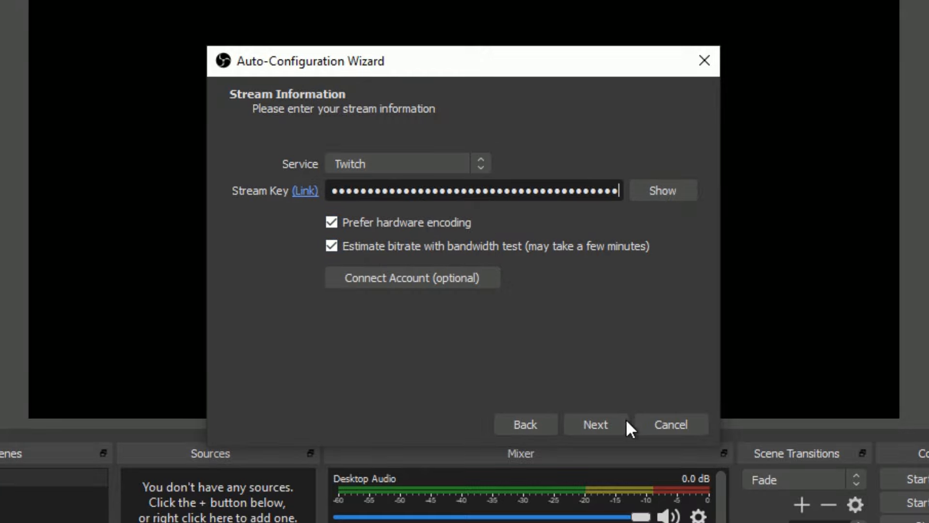
left_click(598, 417)
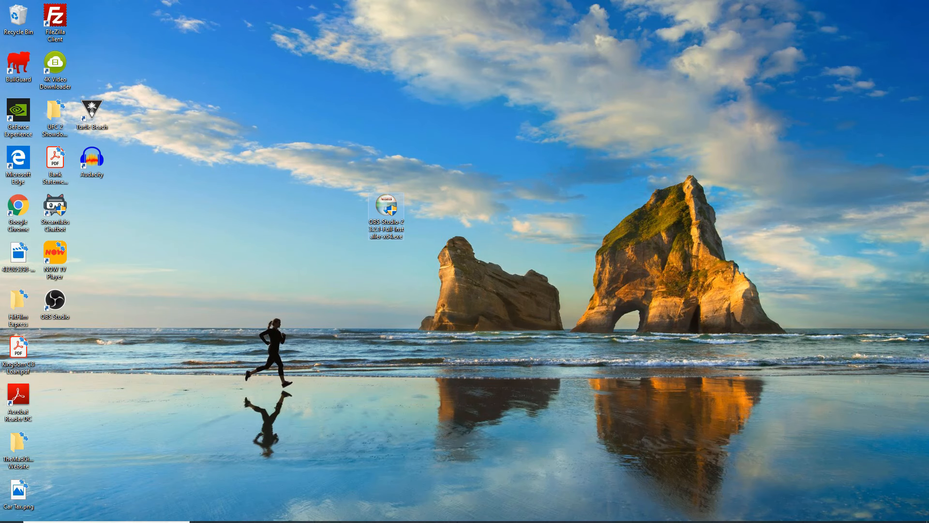
Step: Open the capture card's RECentral software, leave it running minimized, and launch OBS Studio
left_click(342, 513)
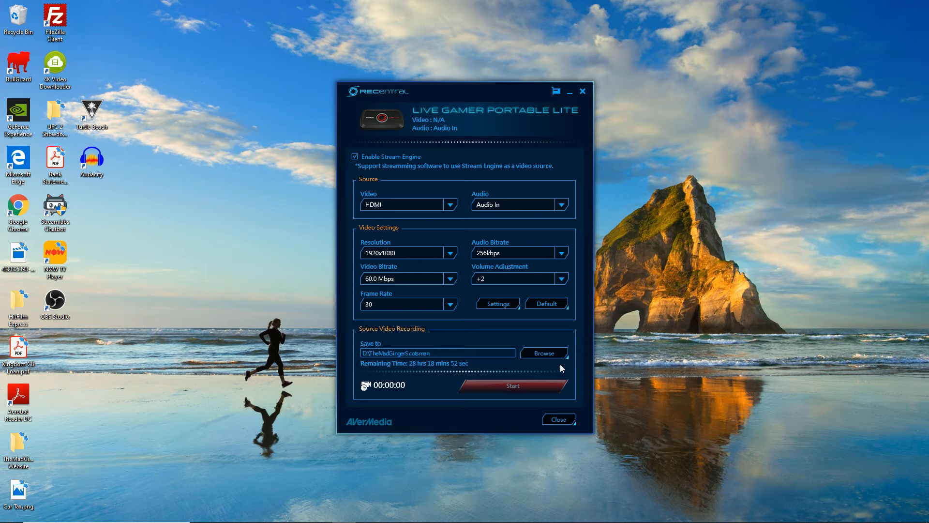
left_click(568, 93)
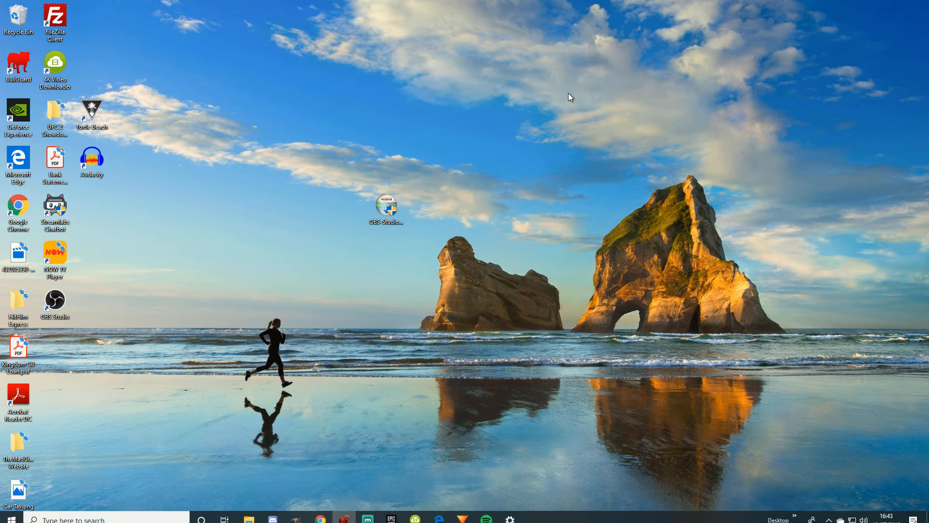
double_click(56, 308)
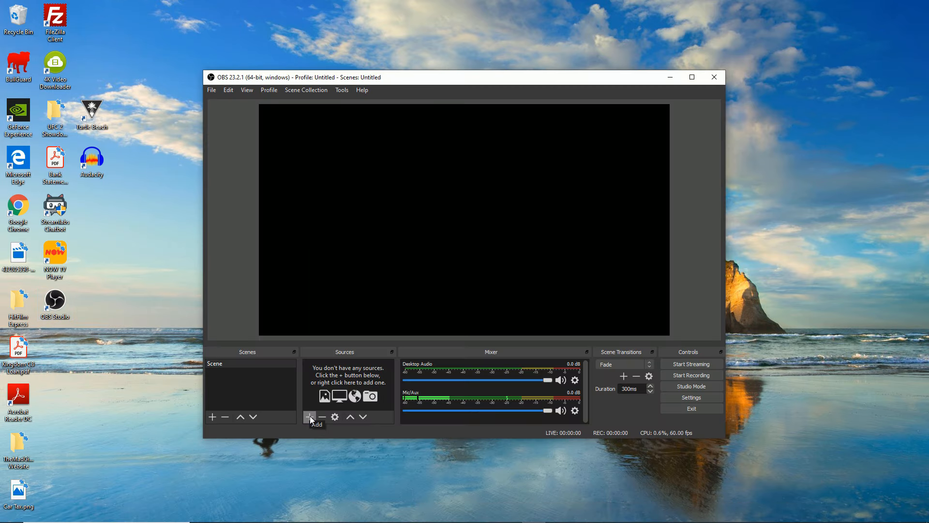
Step: Add a new Video Capture Device source named "PS4/Xbox Gameplay" to the scene
left_click(310, 416)
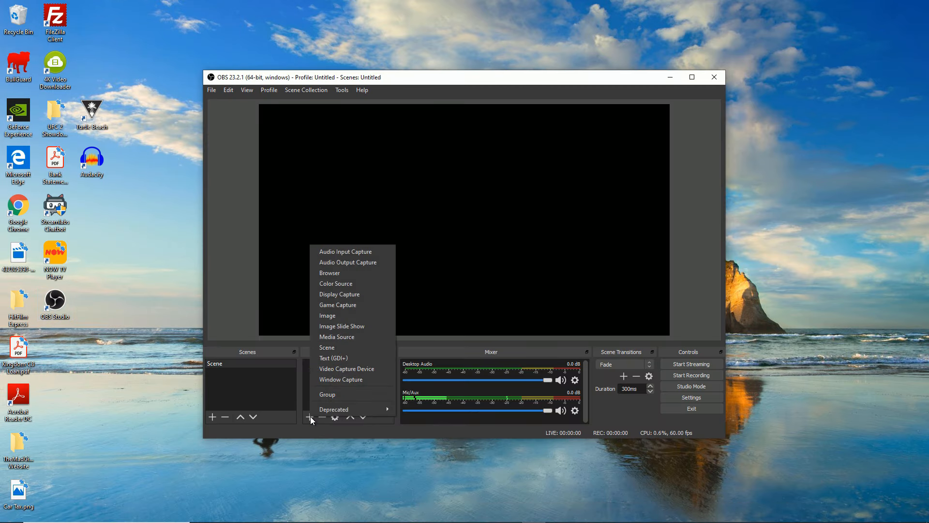
left_click(356, 367)
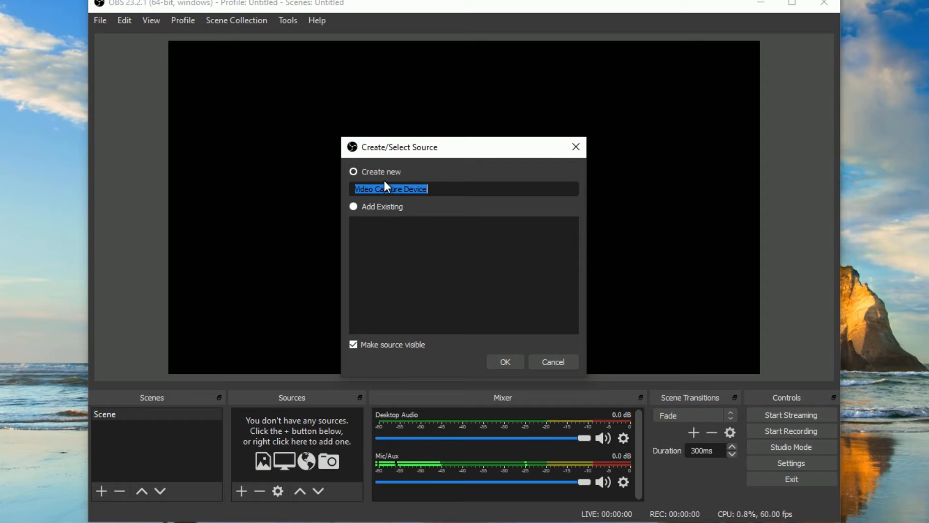
type("PS4 ")
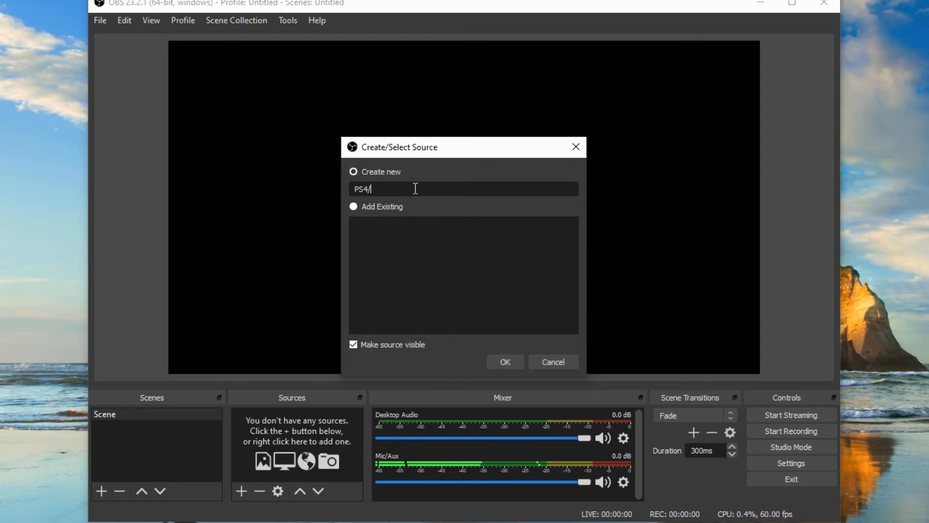
type("XBox")
key("BackSpace")
key("BackSpace")
key("BackSpace")
type("box F")
key("BackSpace")
type("Gameplay")
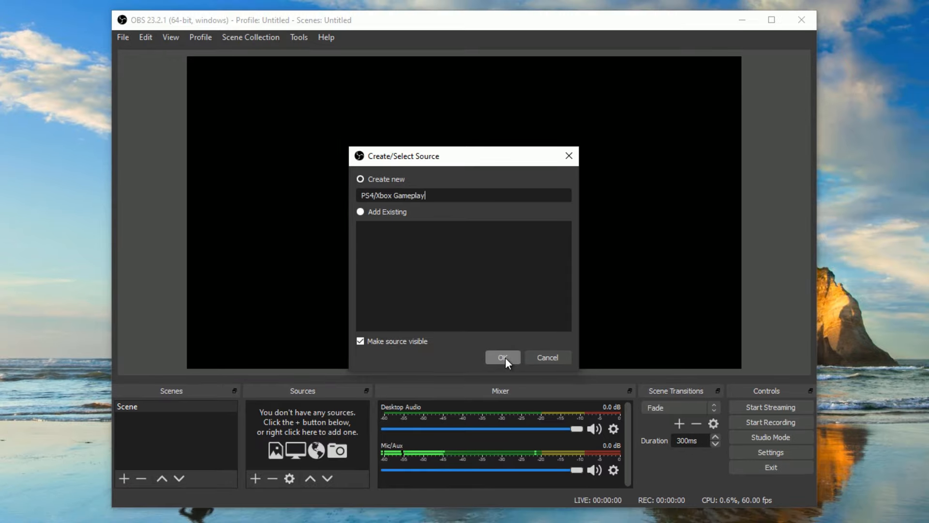
left_click(507, 362)
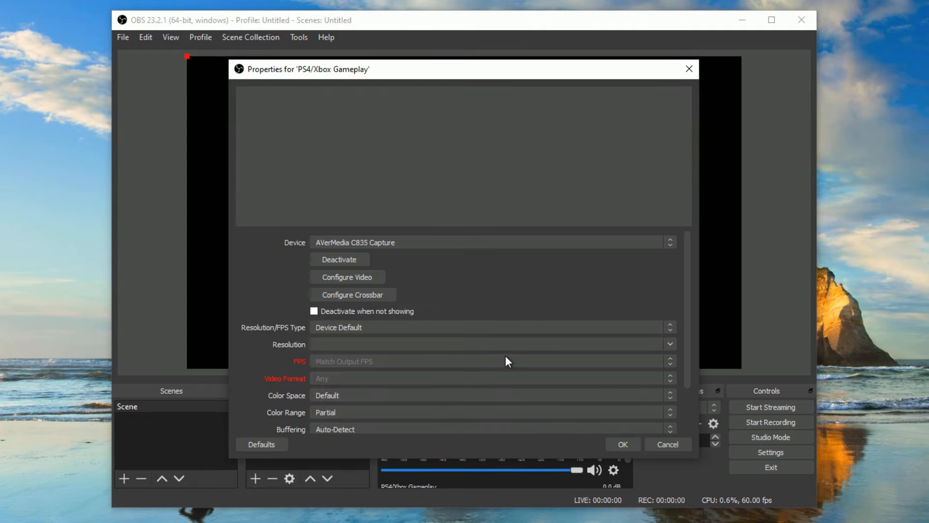
Step: Set the PS4/Xbox Gameplay source's device to LGPLite Stream Engine, keep the Device Default resolution, and confirm the properties
left_click(426, 242)
left_click(426, 240)
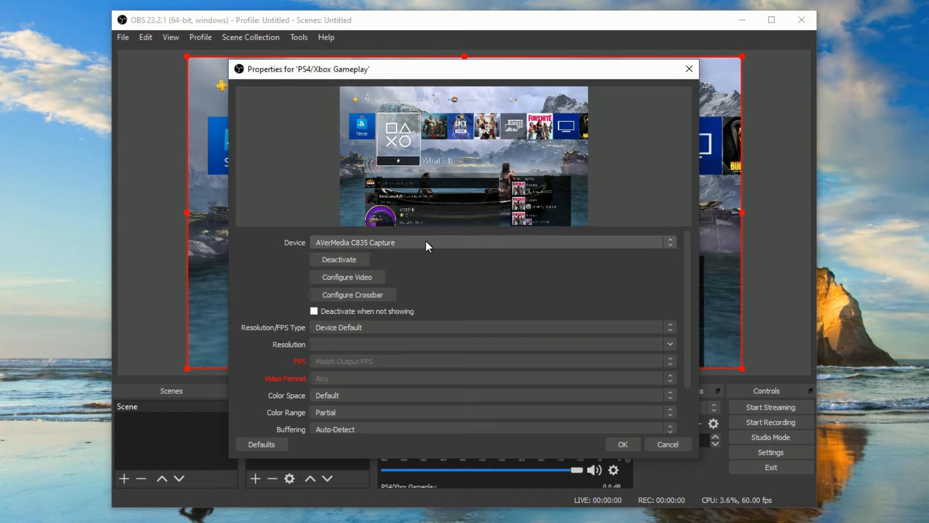
left_click(426, 240)
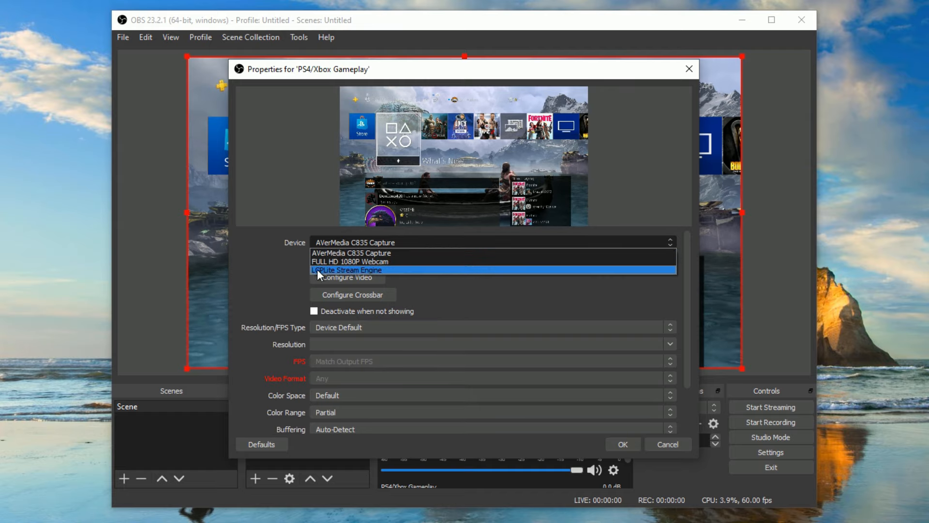
left_click(340, 270)
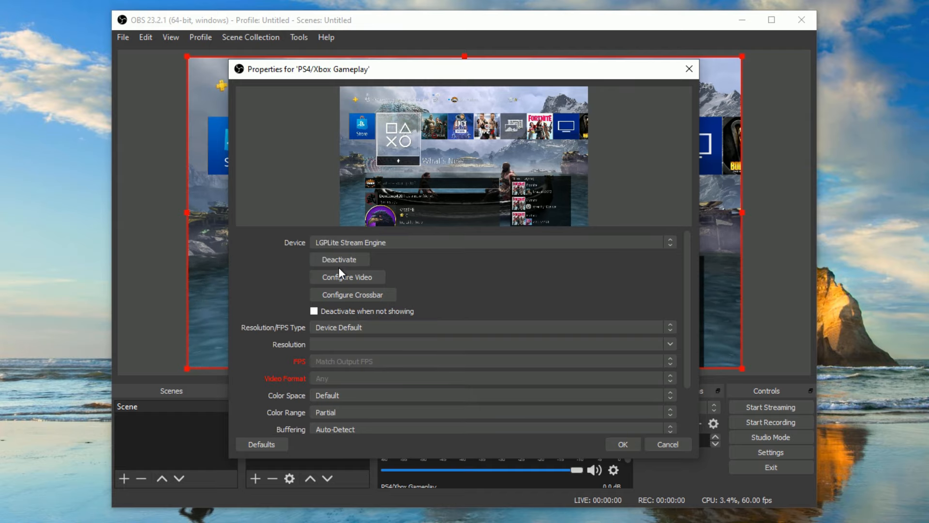
left_click(336, 328)
left_click(338, 337)
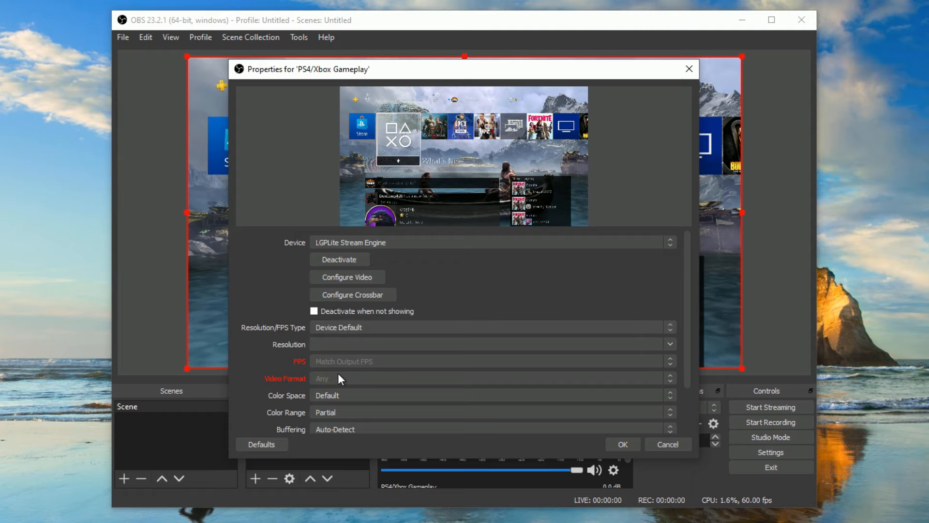
scroll(370, 400, "down", 2)
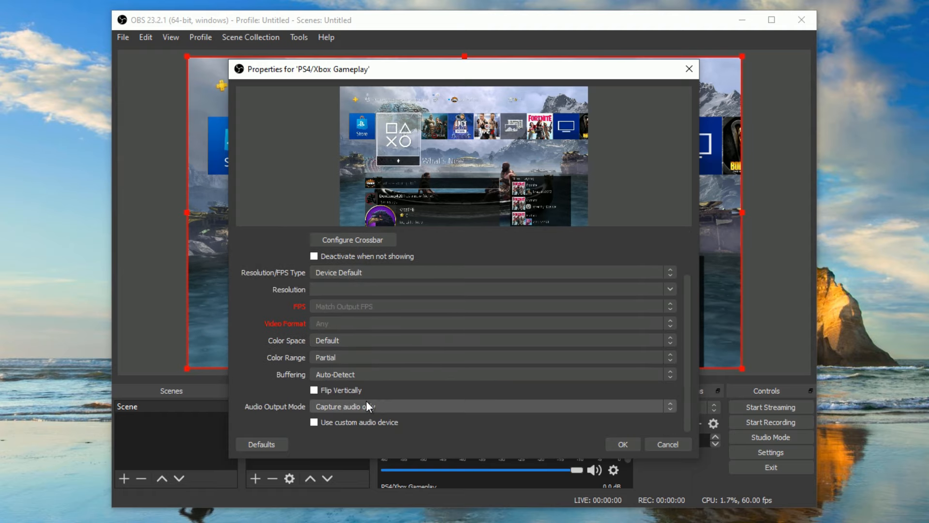
left_click(617, 443)
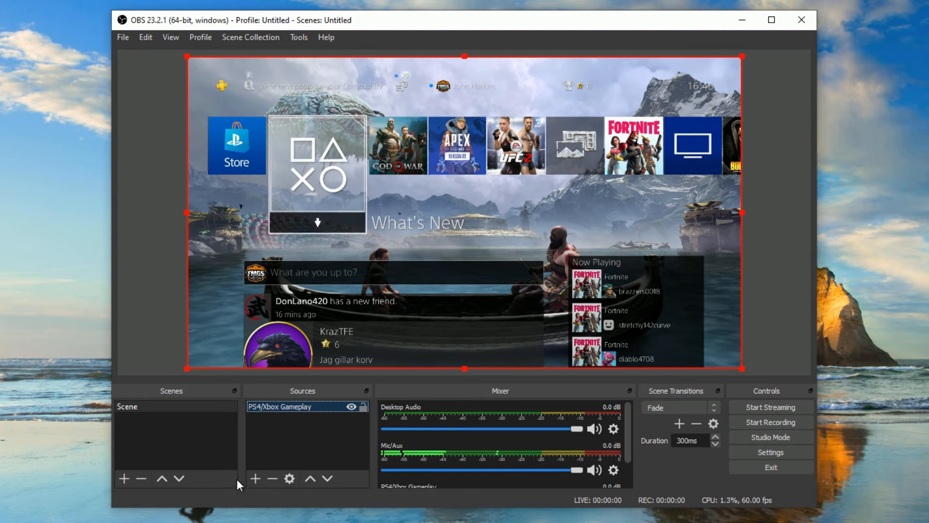
Step: Add a new Display Capture source named "PC Gaming" to the scene
left_click(256, 478)
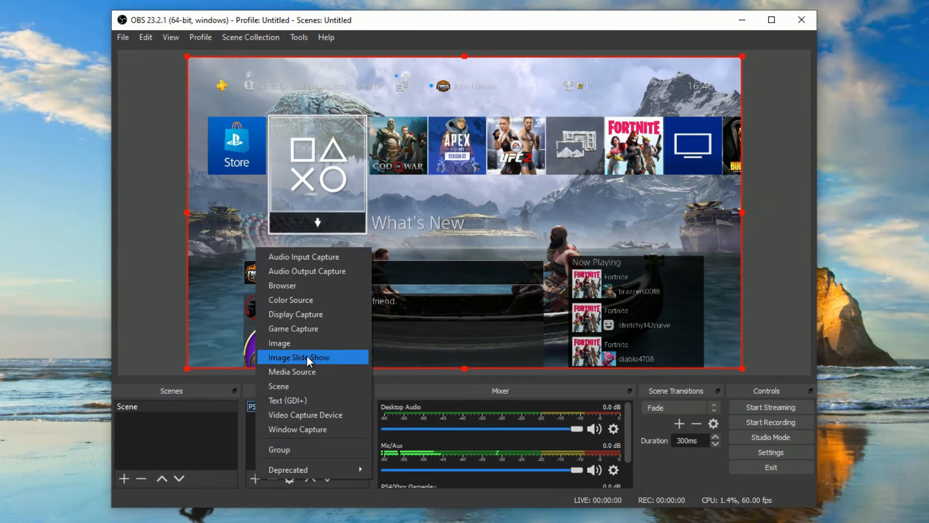
left_click(322, 315)
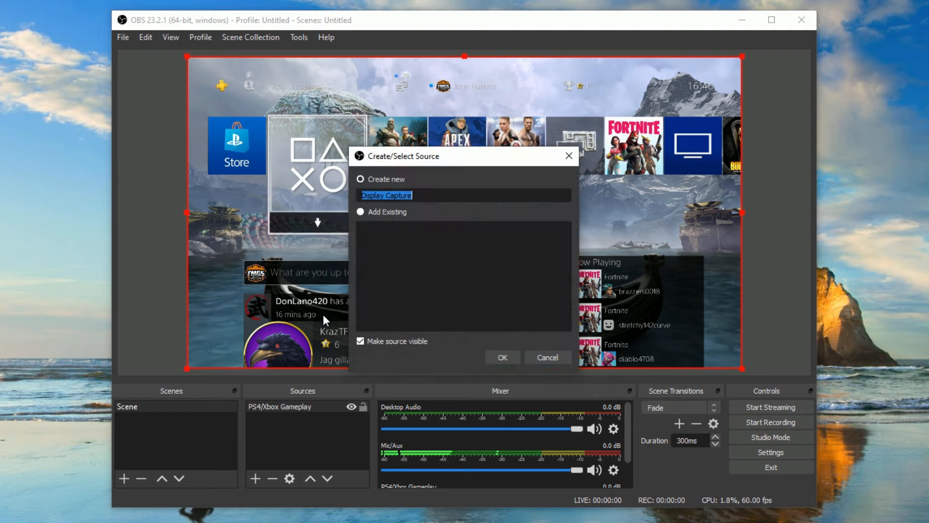
type("PC Gam")
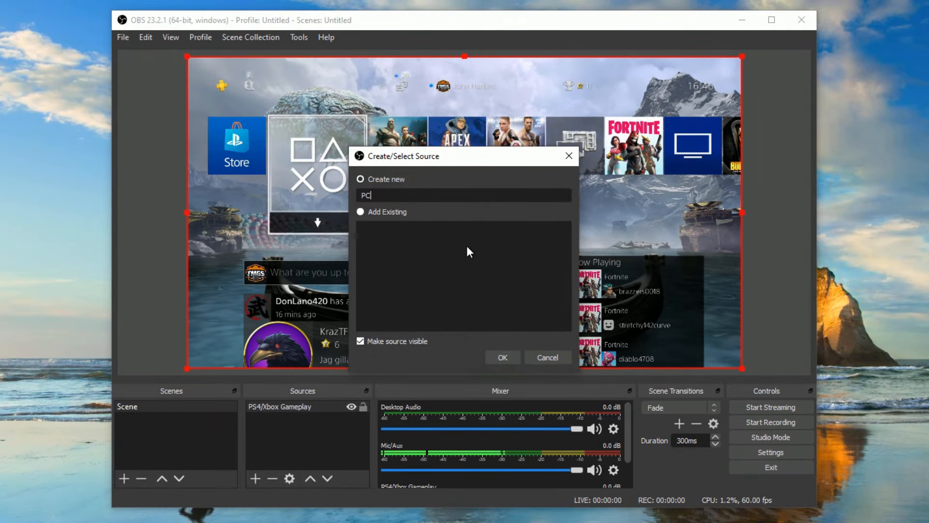
type("ing")
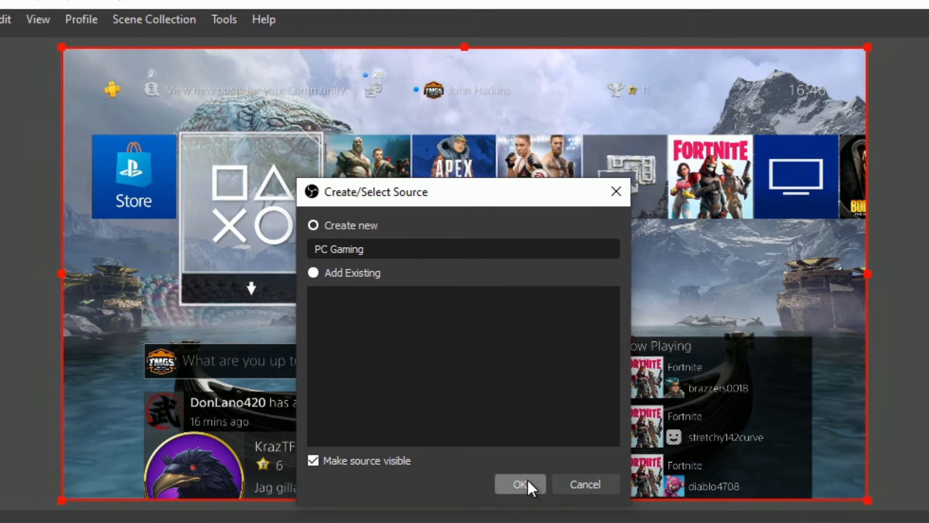
left_click(527, 483)
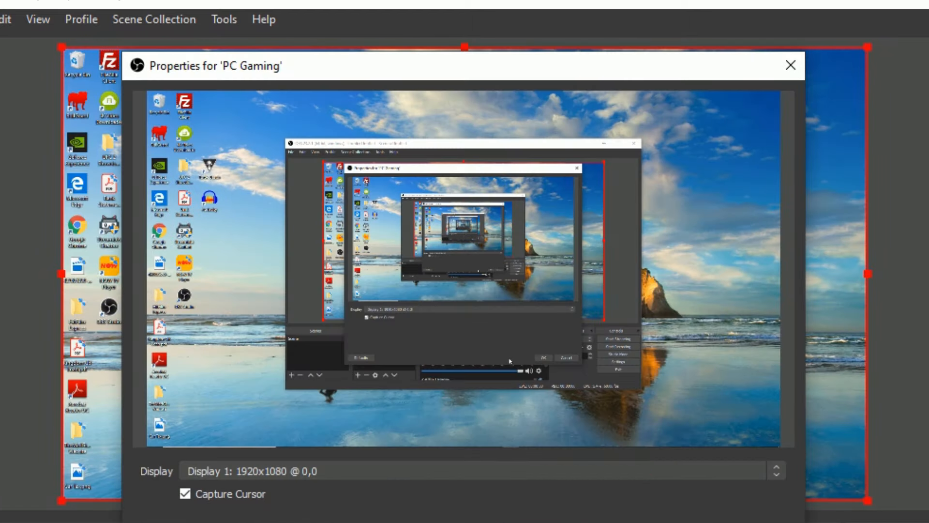
Step: Set PC Gaming to capture Display 2: 1920x1080 @ -1920,0 and test it by opening and closing PS4 Remote Play there
left_click(445, 470)
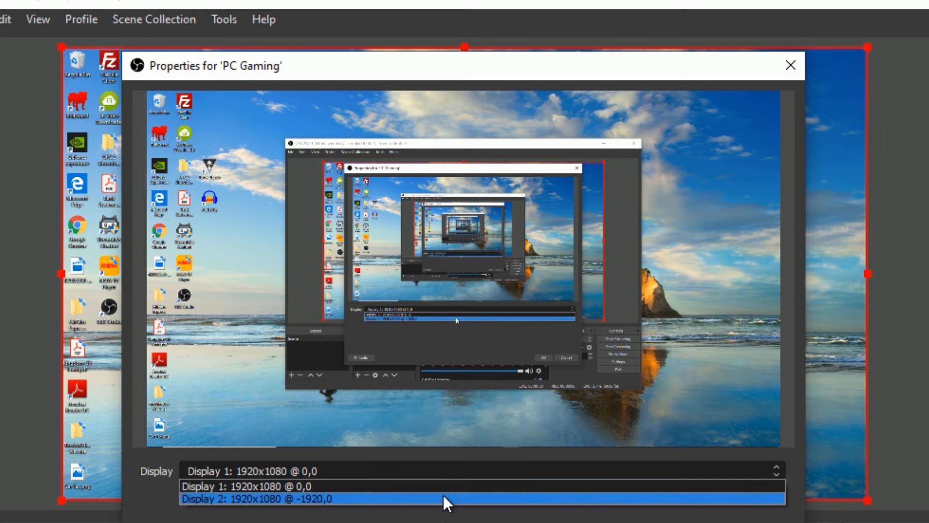
left_click(443, 494)
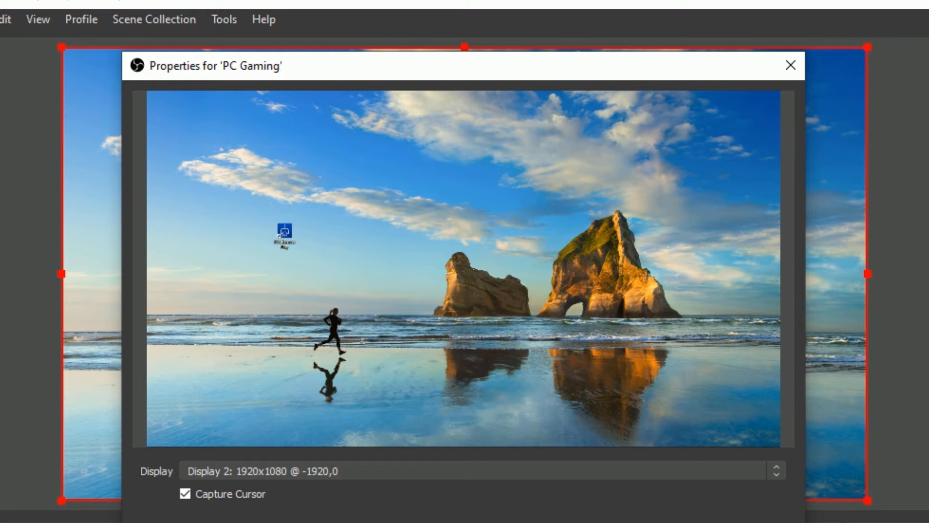
left_click(790, 65)
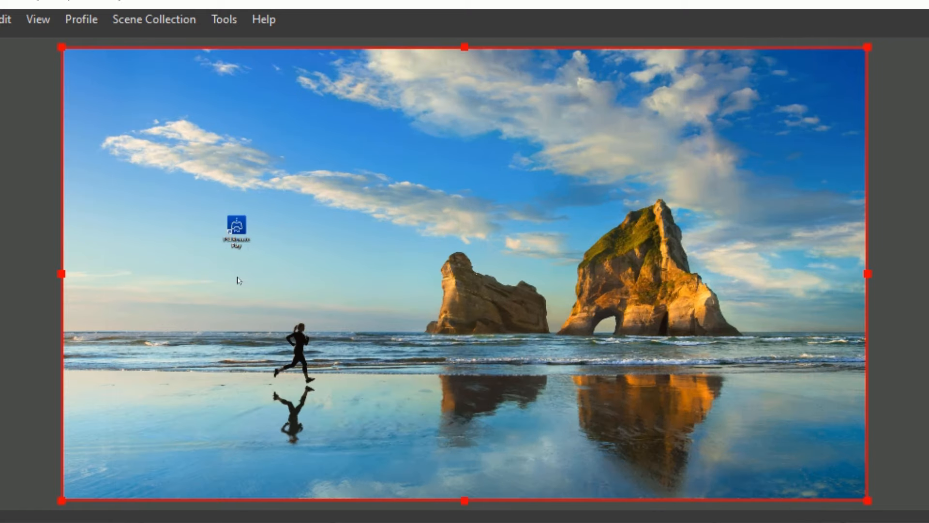
double_click(238, 228)
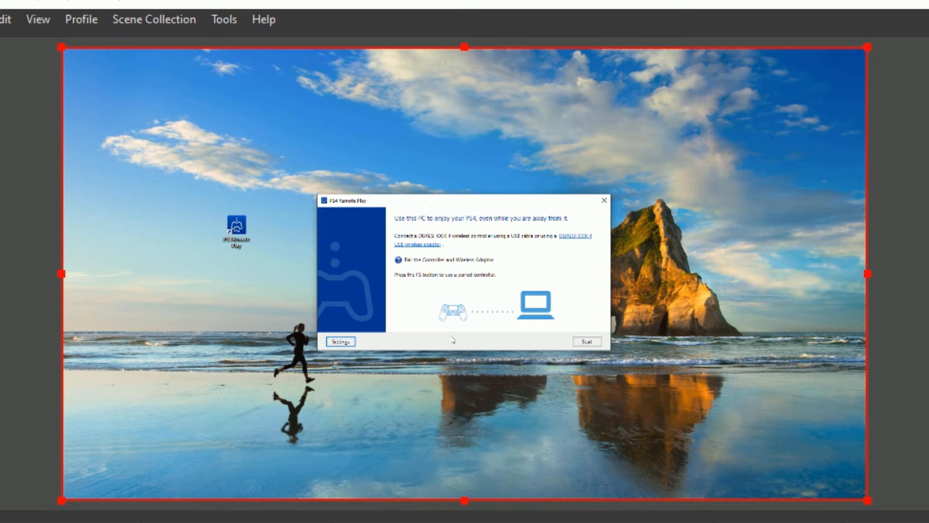
left_click(604, 200)
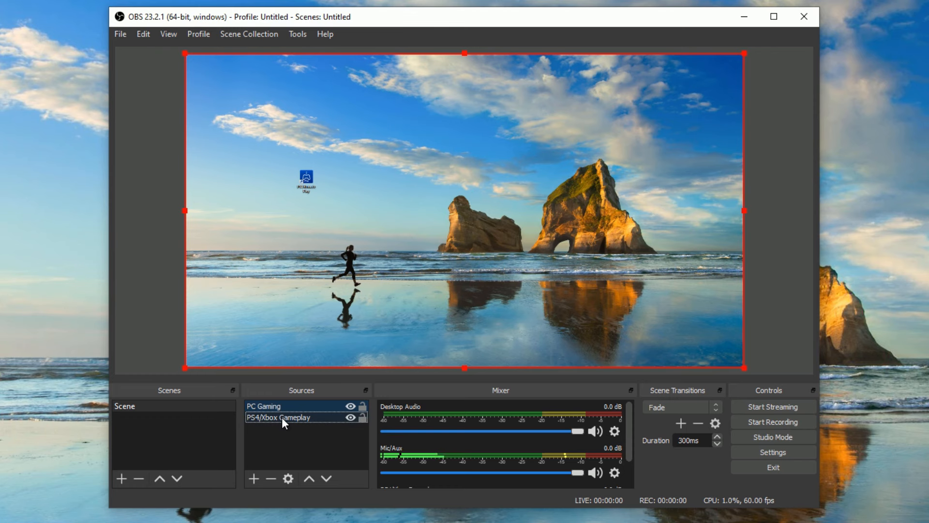
Step: Toggle the visibility of the PS4/Xbox Gameplay and PC Gaming sources off and back on
left_click(350, 417)
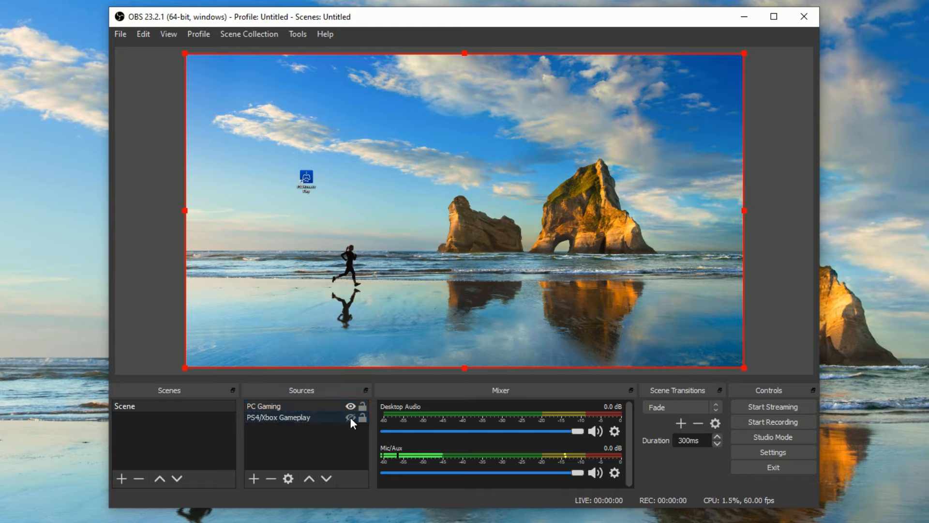
left_click(350, 417)
left_click(353, 406)
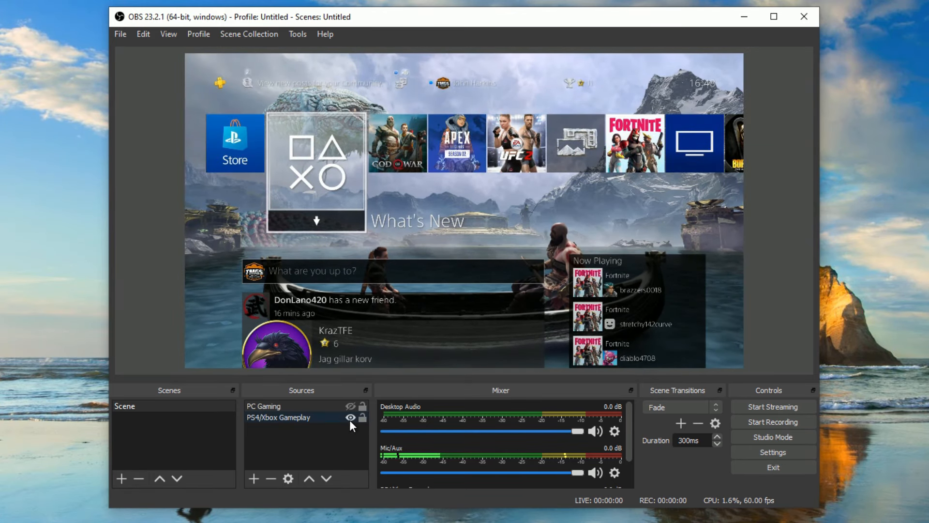
left_click(350, 406)
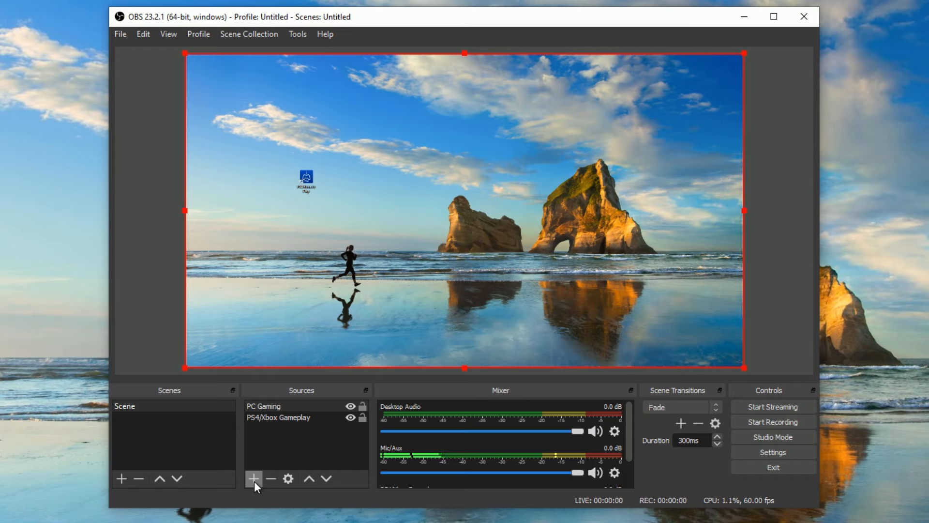
Step: Add a new Video Capture Device source named "Face Cam" to the scene
left_click(255, 478)
left_click(334, 416)
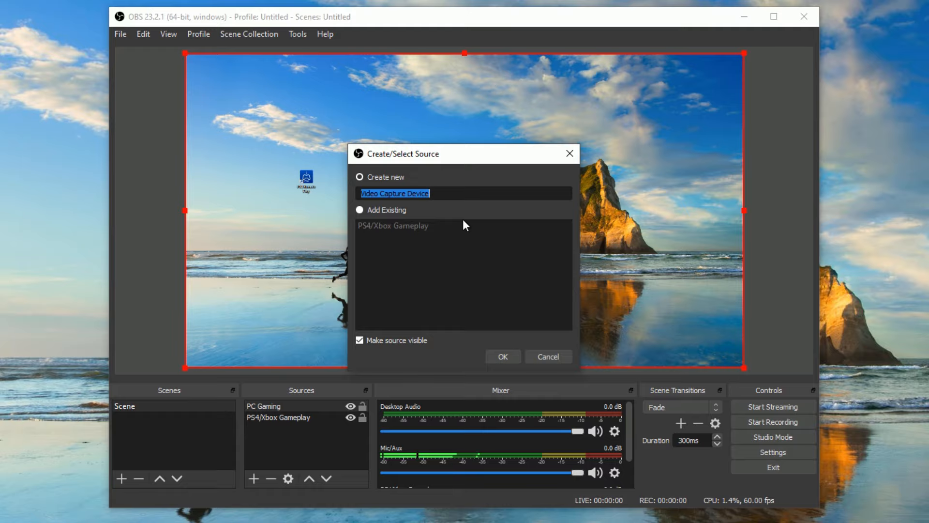
type("Facew")
key("BackSpace")
type("Cam")
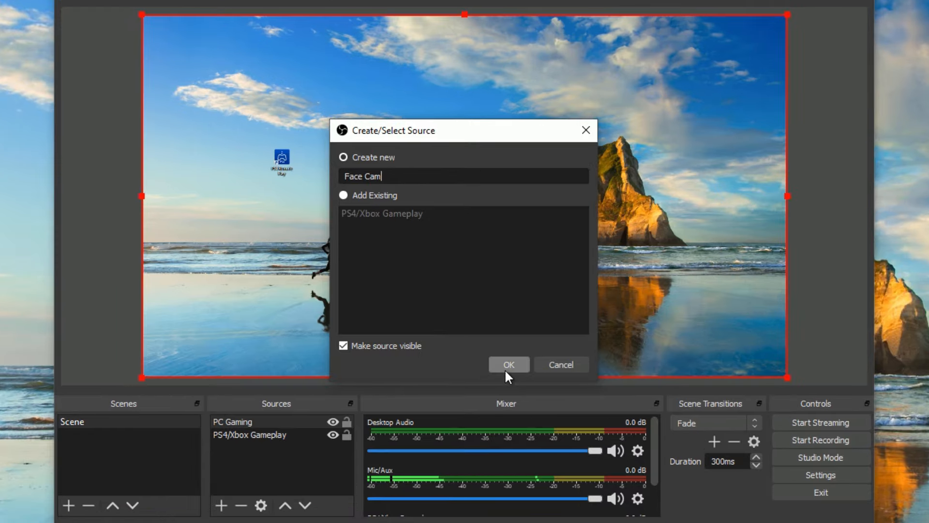
left_click(503, 357)
Step: Set the Face Cam device to FULL HD 1080P Webcam and confirm its properties
left_click(400, 226)
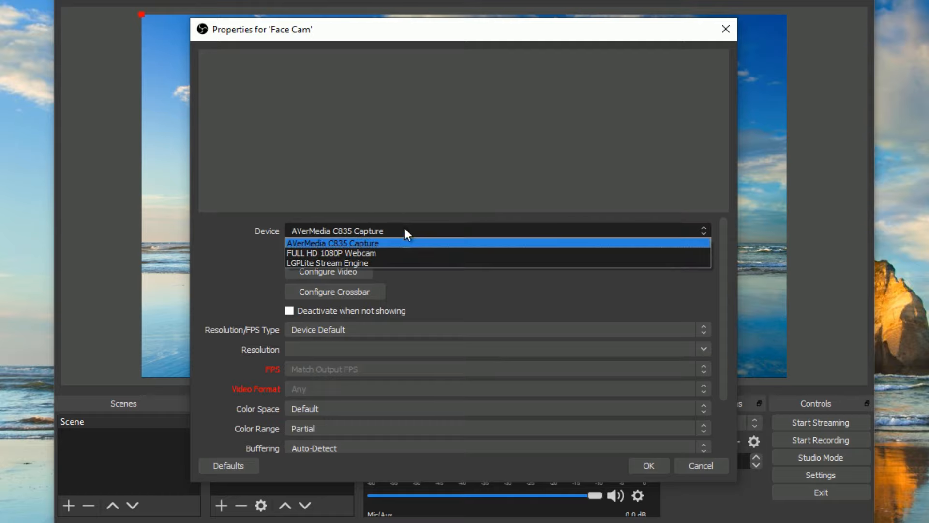
left_click(407, 251)
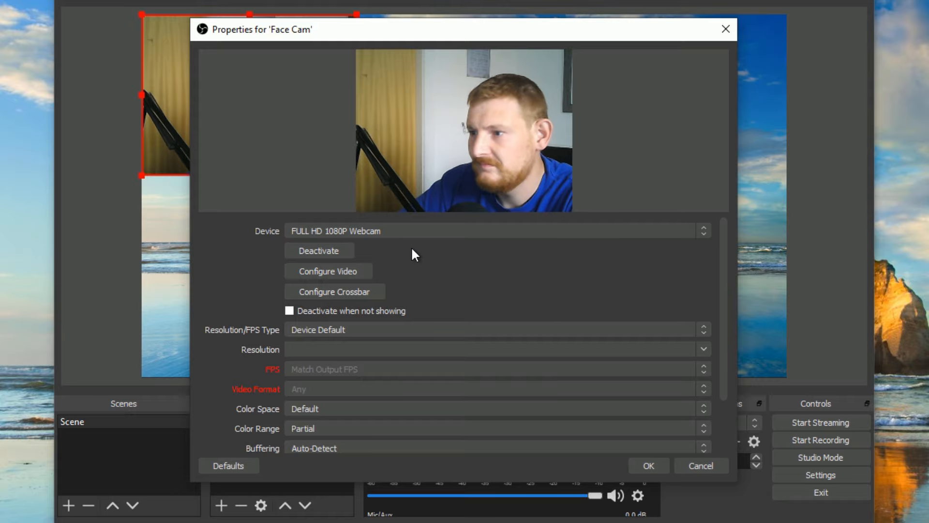
left_click(649, 465)
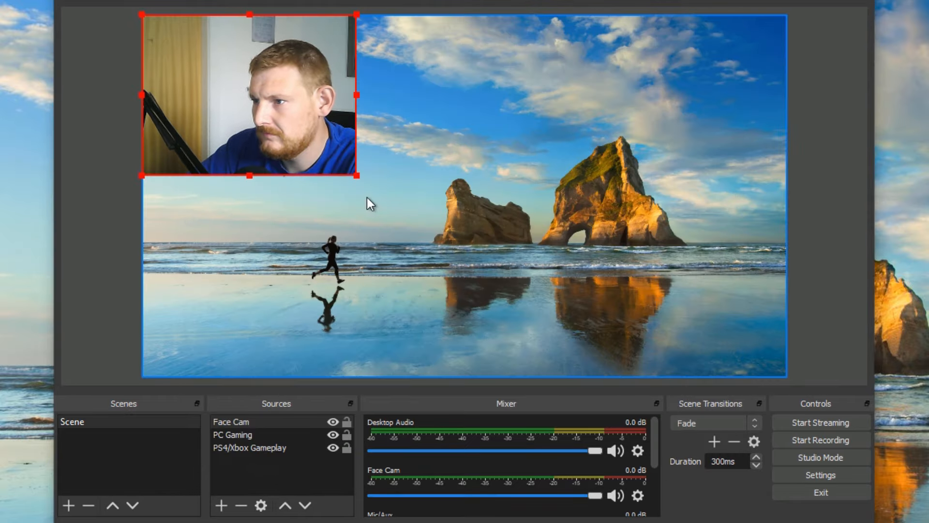
Step: Shrink the Face Cam picture to a small overlay and place it in the upper-left corner of the scene canvas
left_click_drag(254, 63, 686, 274)
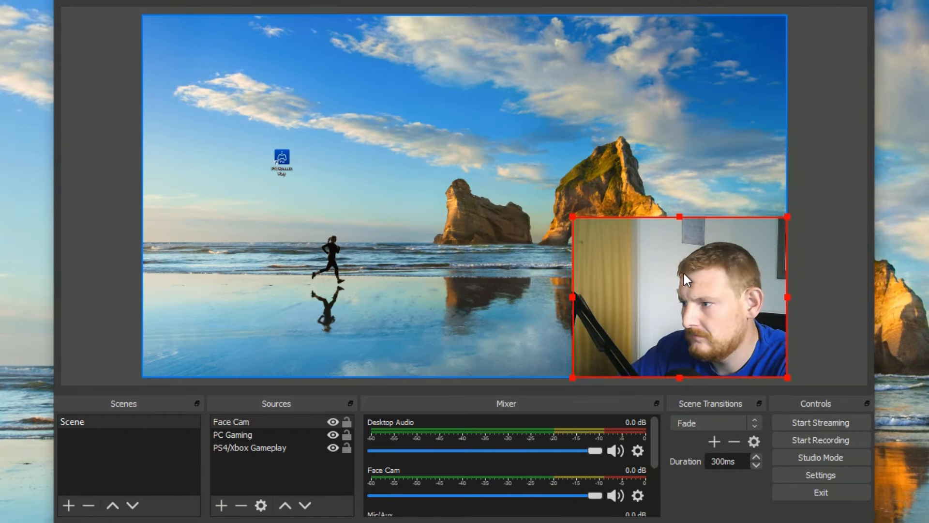
left_click_drag(572, 216, 709, 317)
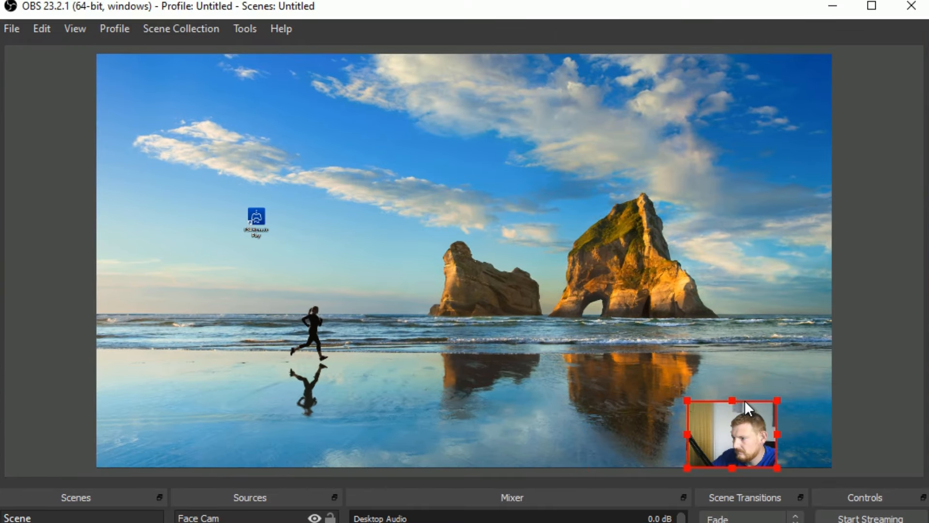
left_click_drag(744, 400, 140, 73)
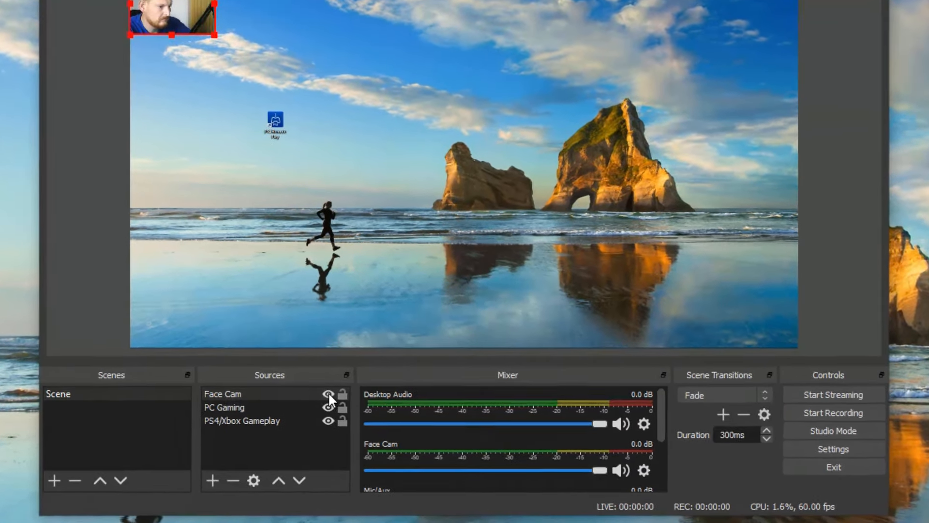
Step: Hide the Face Cam and PC Gaming sources so that only PS4/Xbox Gameplay is shown
left_click(315, 518)
left_click(316, 383)
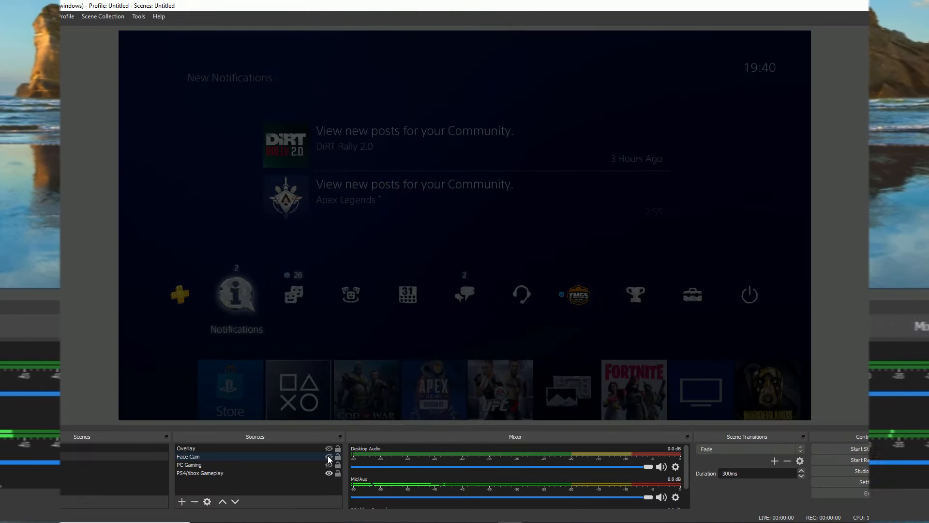
left_click(209, 353)
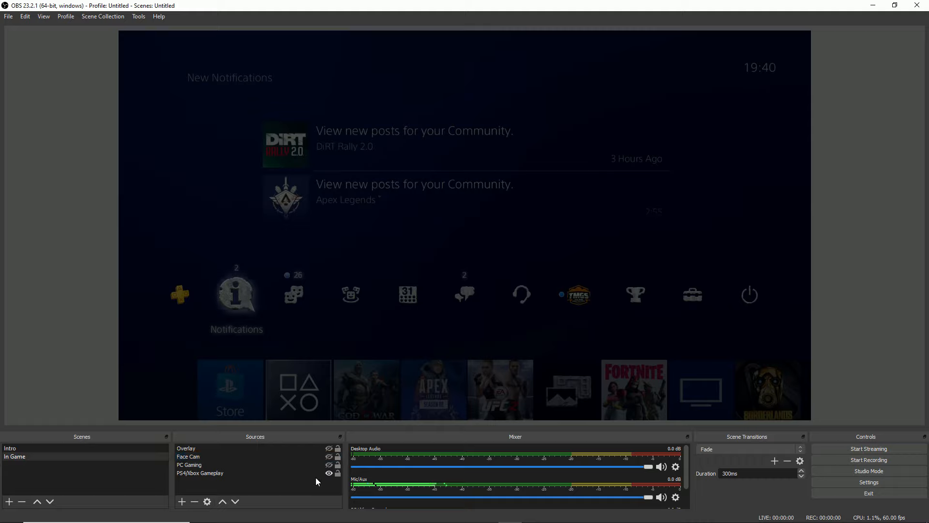
Step: Add a new Audio Input Capture source named "Microphone" to the In Game scene
left_click(182, 500)
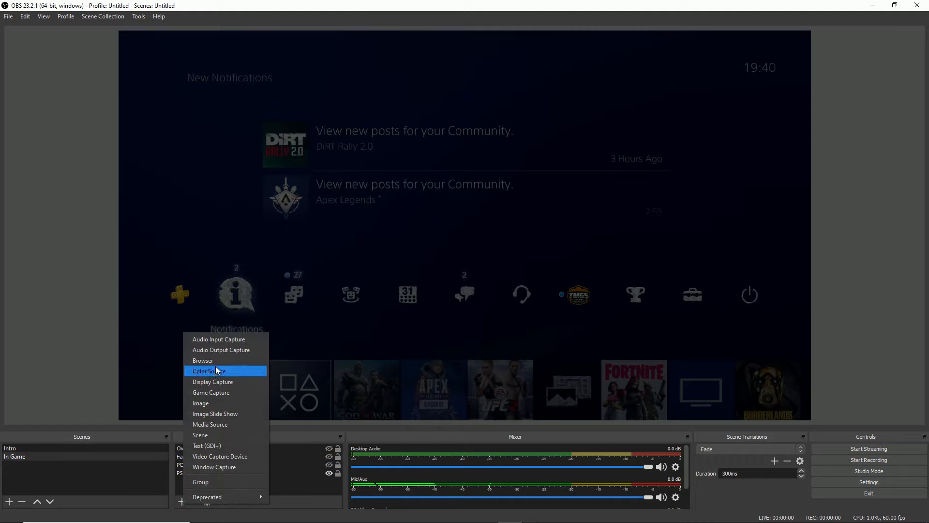
left_click(225, 338)
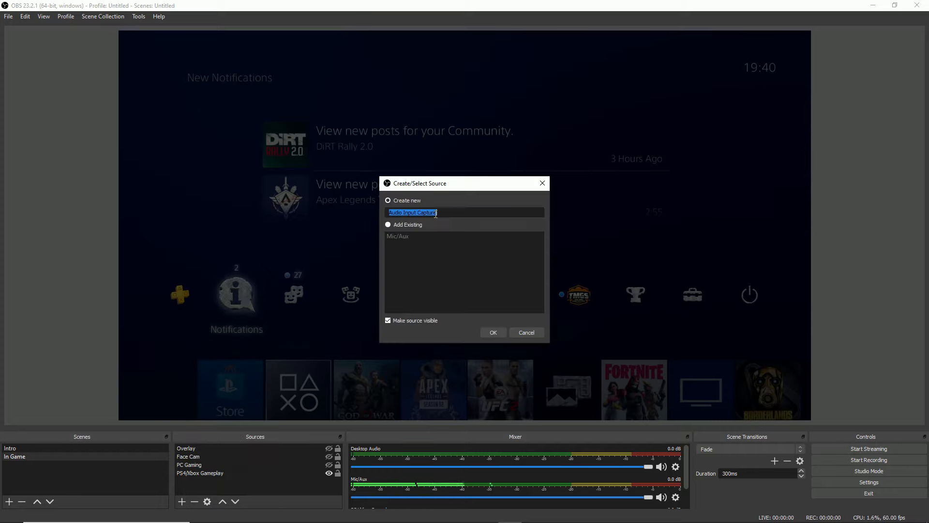
type("Microphone")
left_click(491, 332)
Step: Set the Microphone source's device to Microphone (3- Realtek High Definition Audio) and confirm
left_click(410, 139)
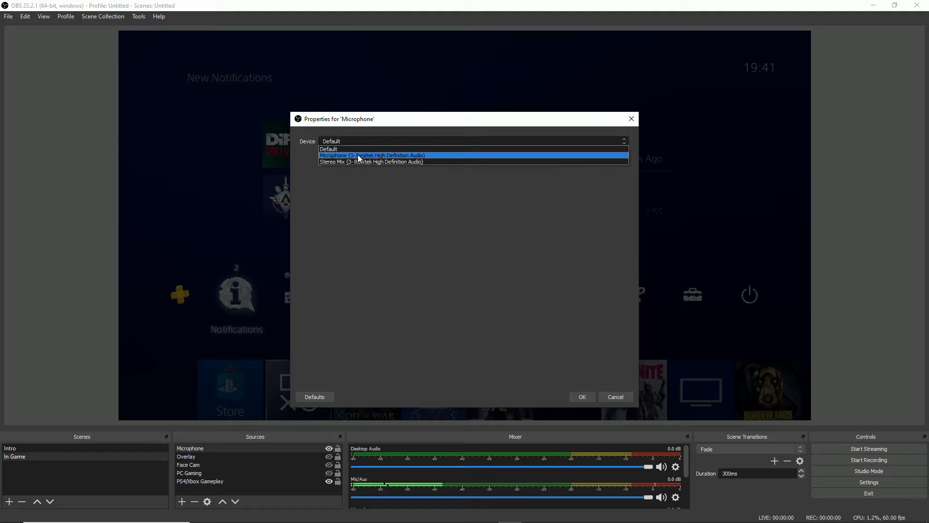
left_click(396, 155)
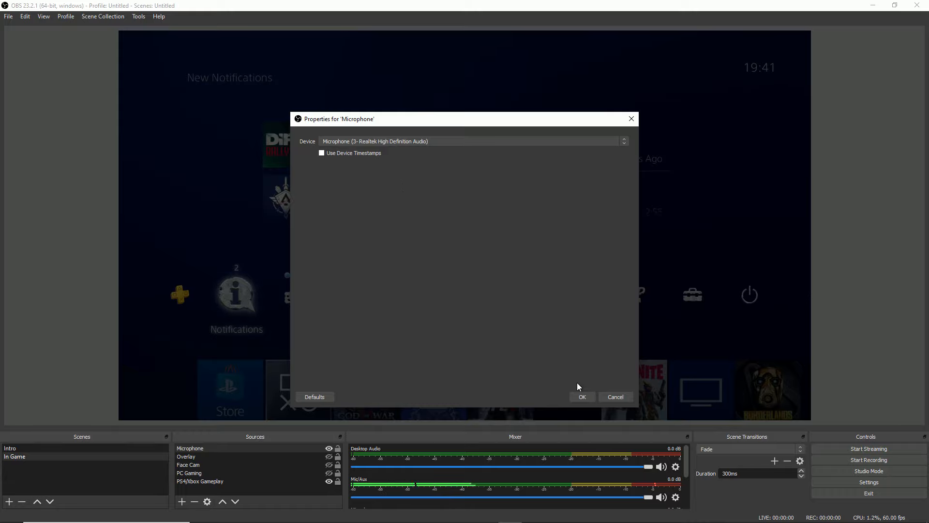
left_click(581, 396)
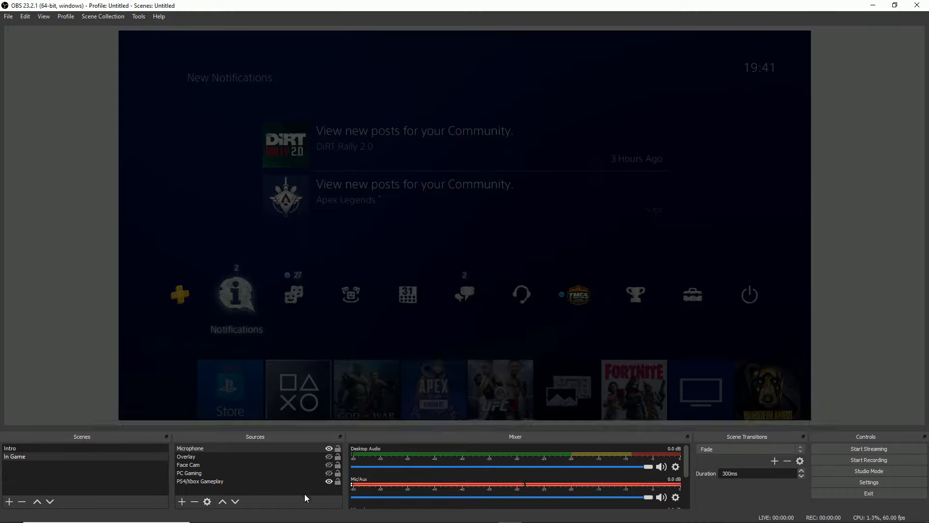
Step: Select the Microphone source and bring up its available source options
left_click(201, 472)
left_click(196, 456)
left_click(197, 449)
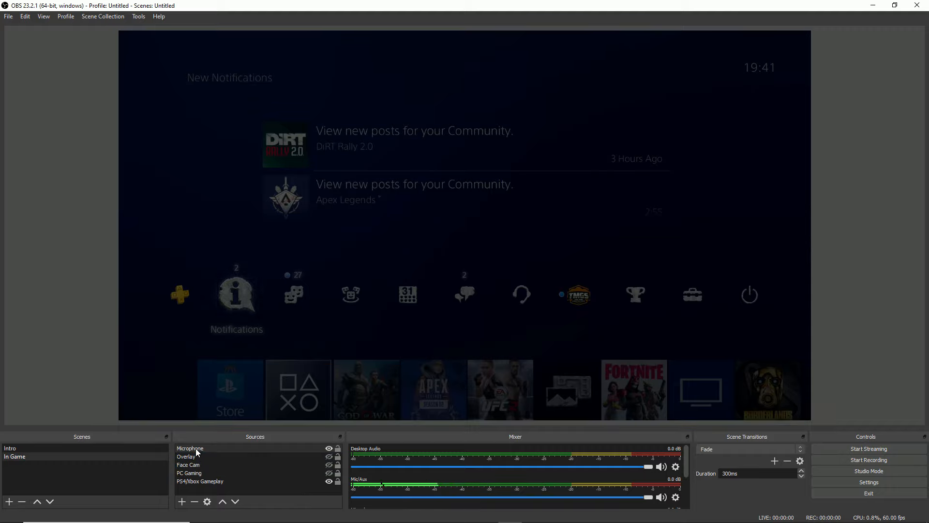
right_click(317, 448)
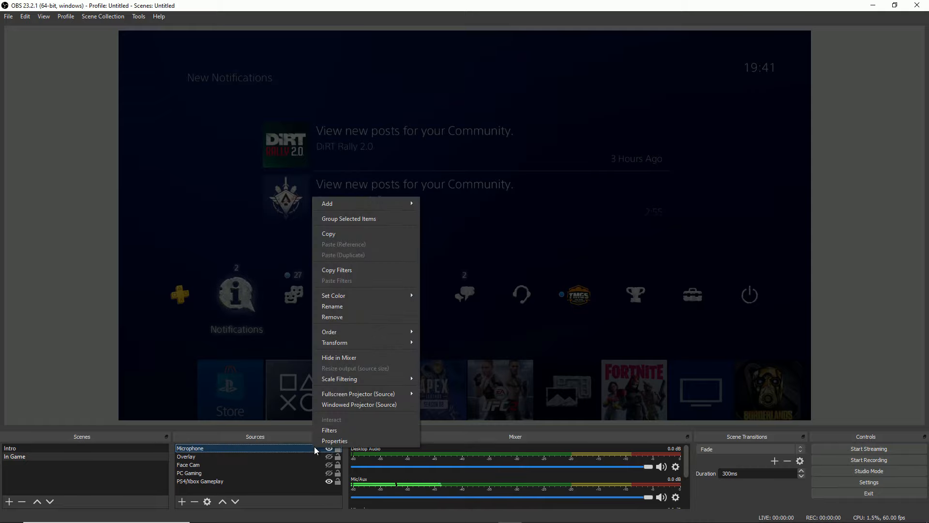